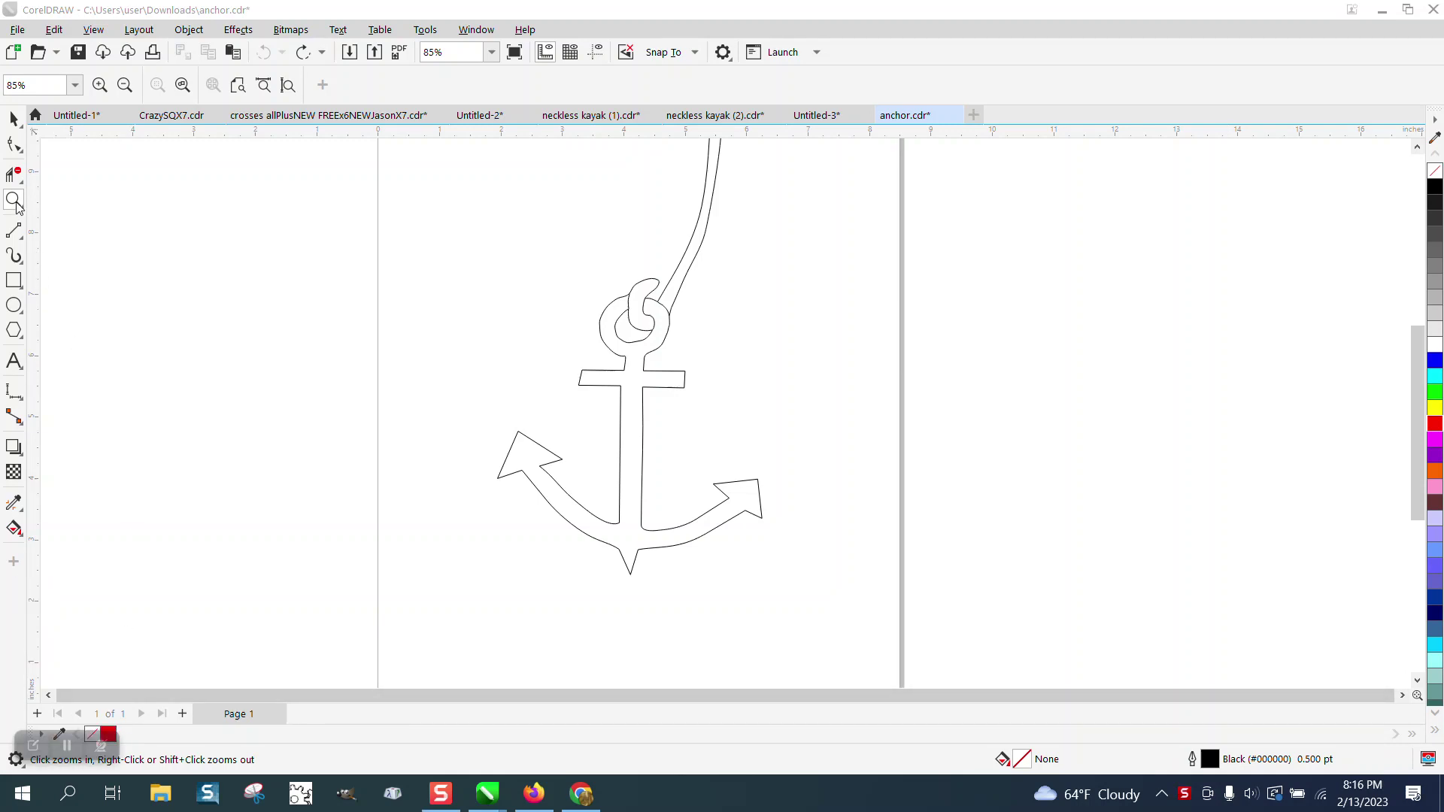
Step: Zoom in on the anchor and inspect its outline nodes
left_click(15, 201)
left_click_drag(788, 500, 906, 583)
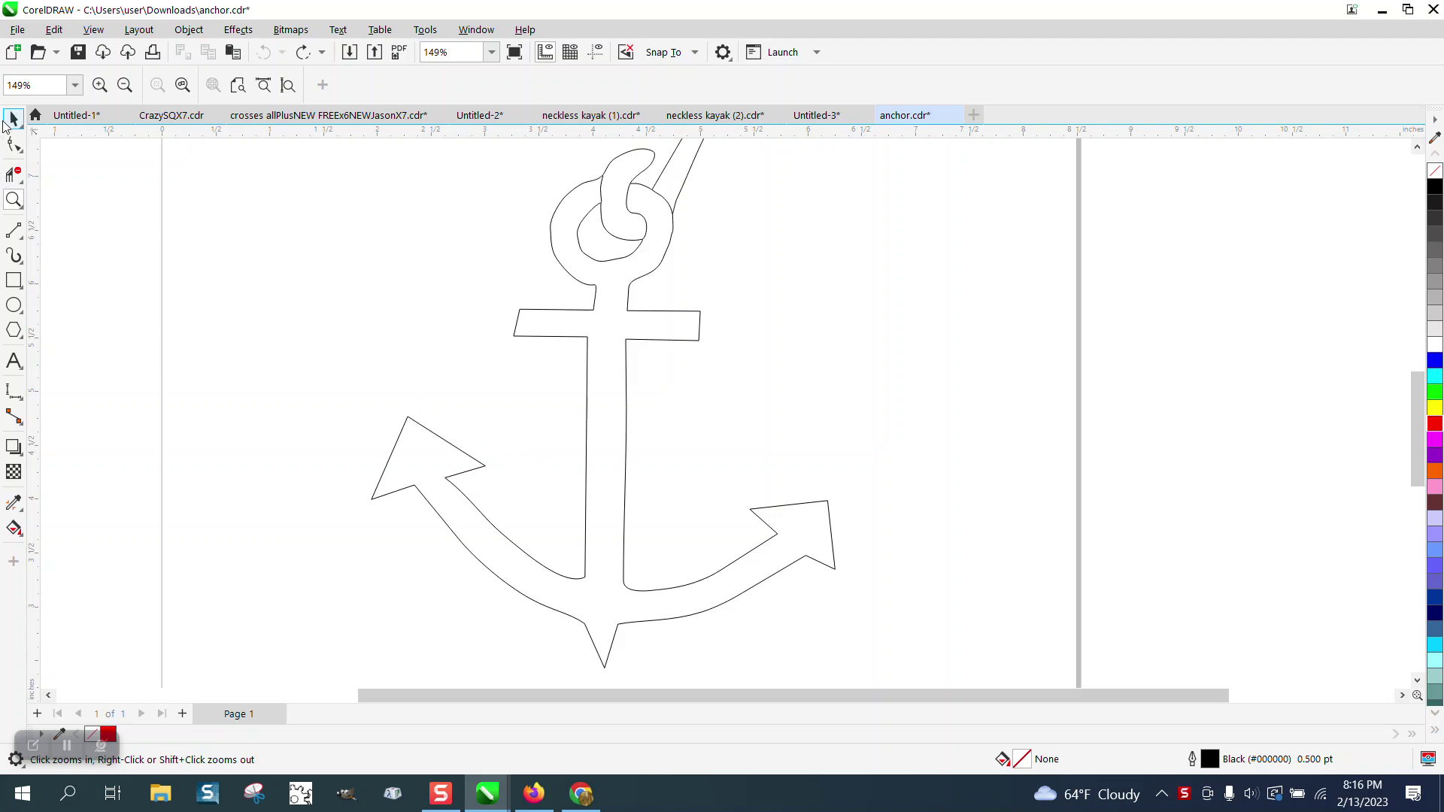
left_click(13, 119)
left_click(583, 343)
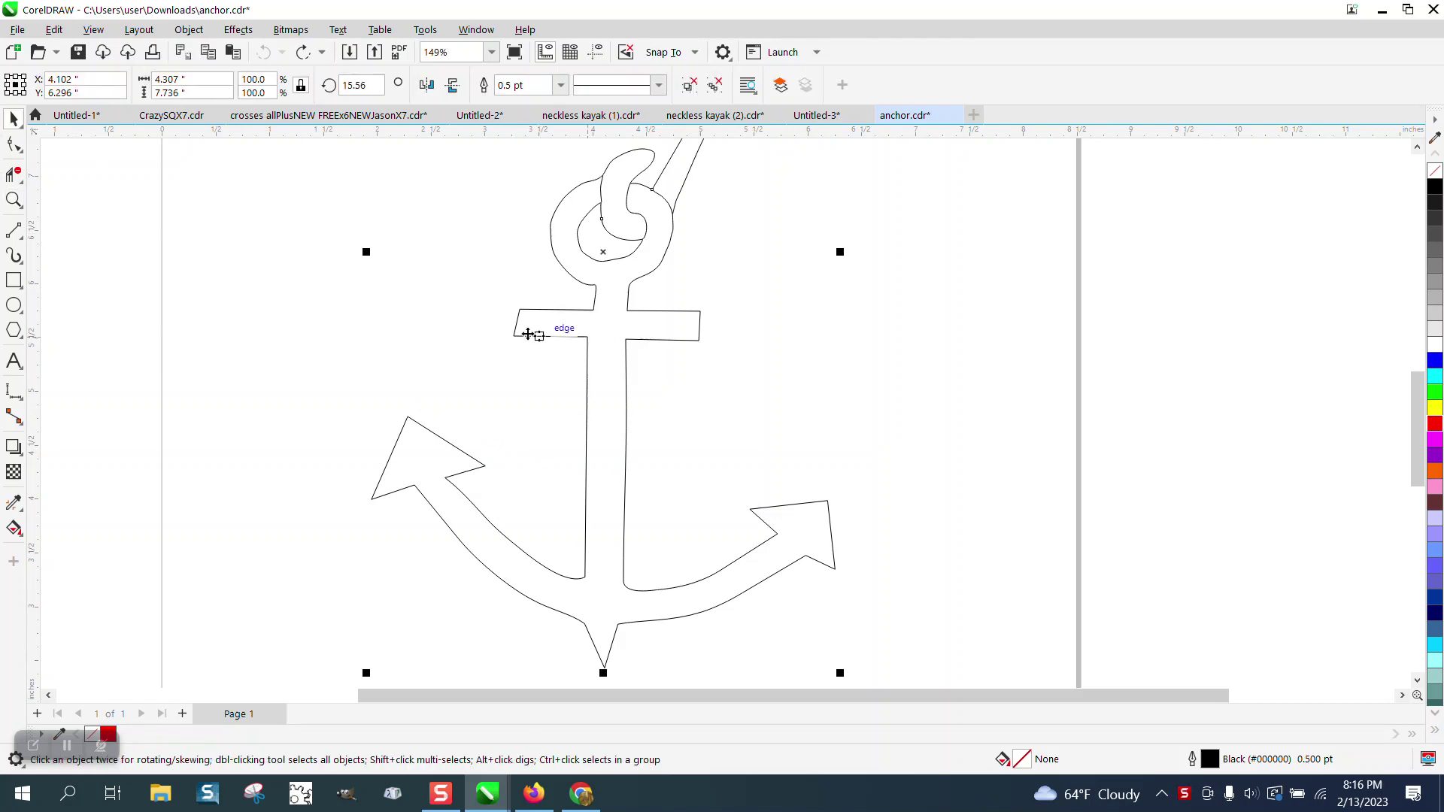
left_click(14, 143)
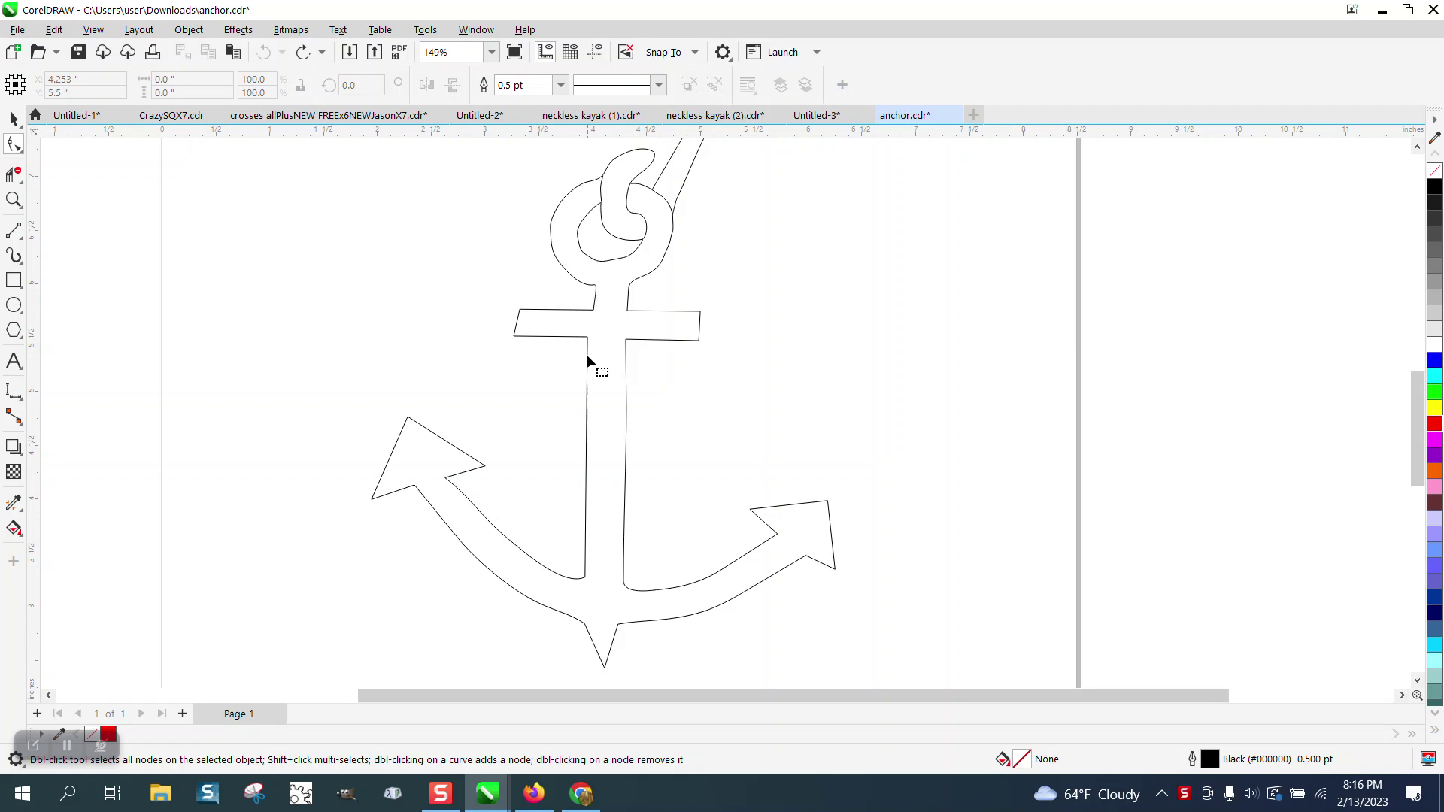
scroll(588, 360, "down", 5)
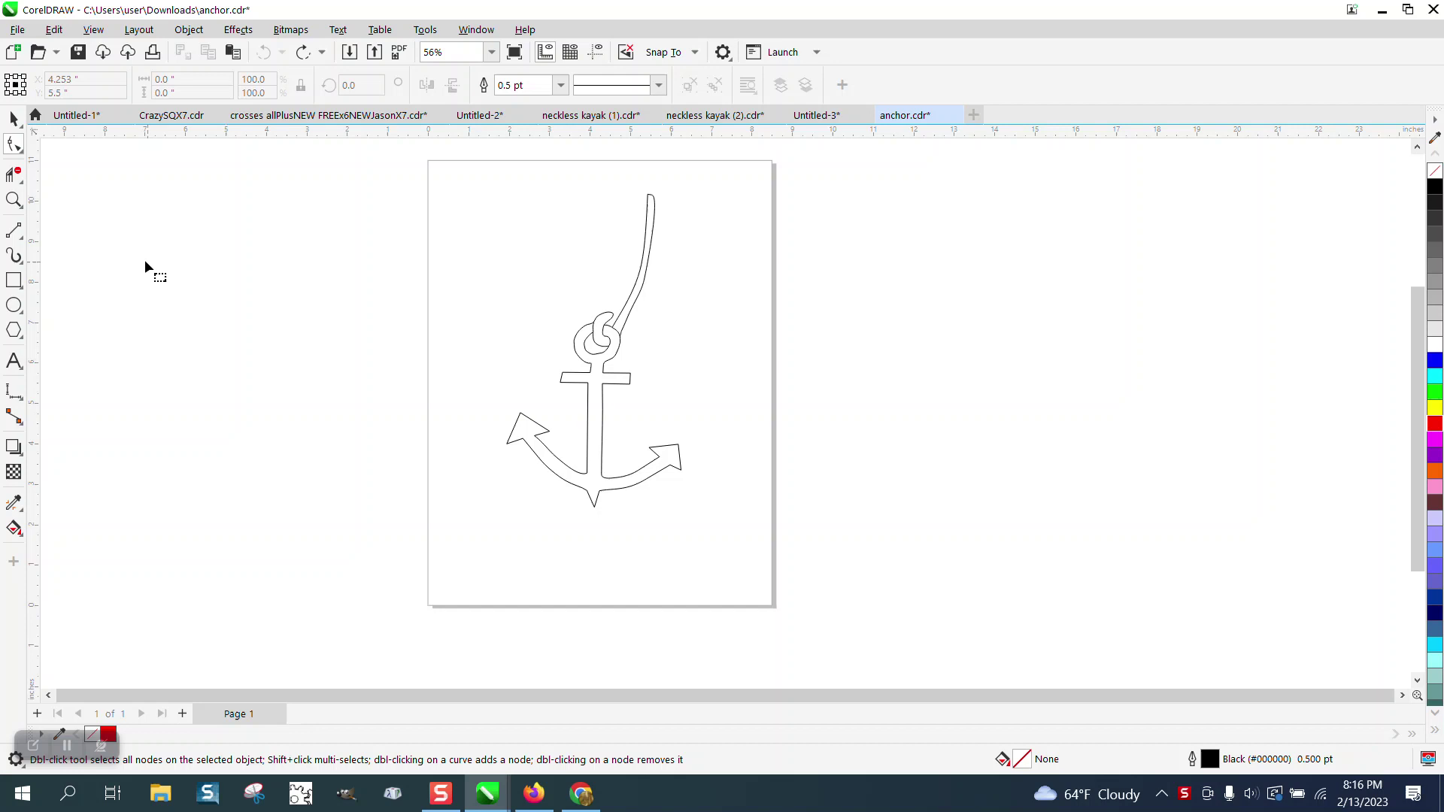
Step: Marquee-select the whole anchor drawing and ungroup it into three separate curves
left_click(13, 118)
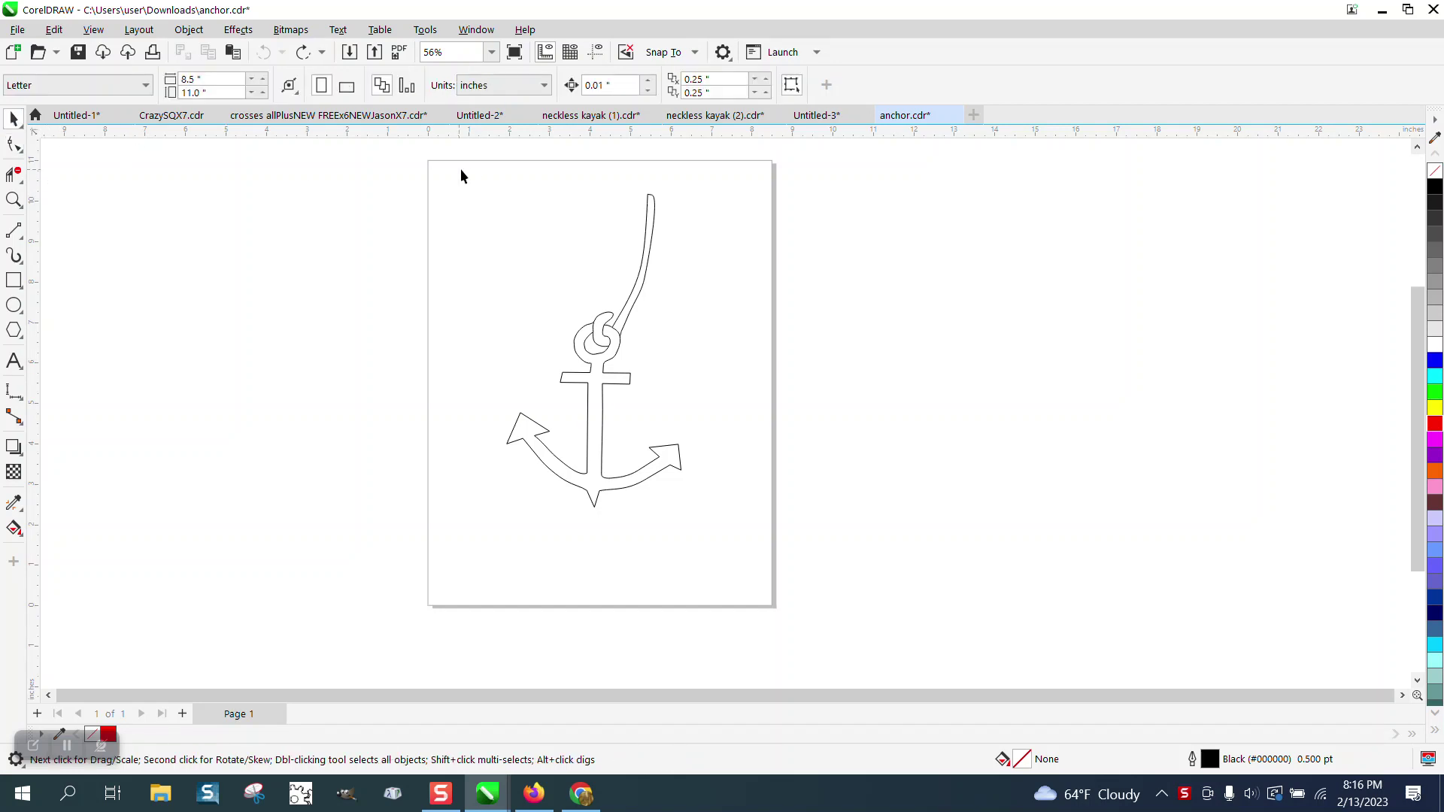
left_click_drag(606, 498, 764, 556)
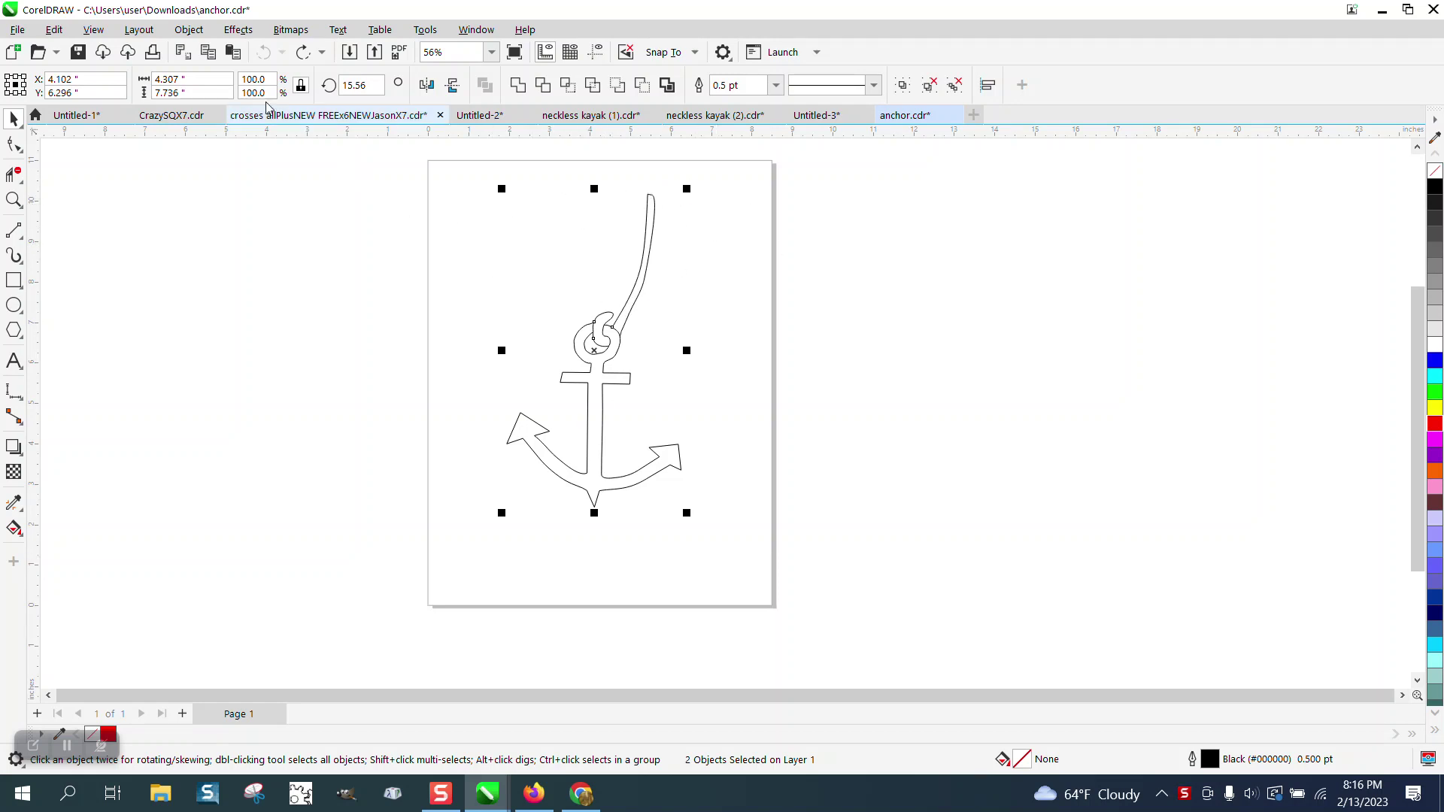
left_click(189, 30)
mouse_move(254, 331)
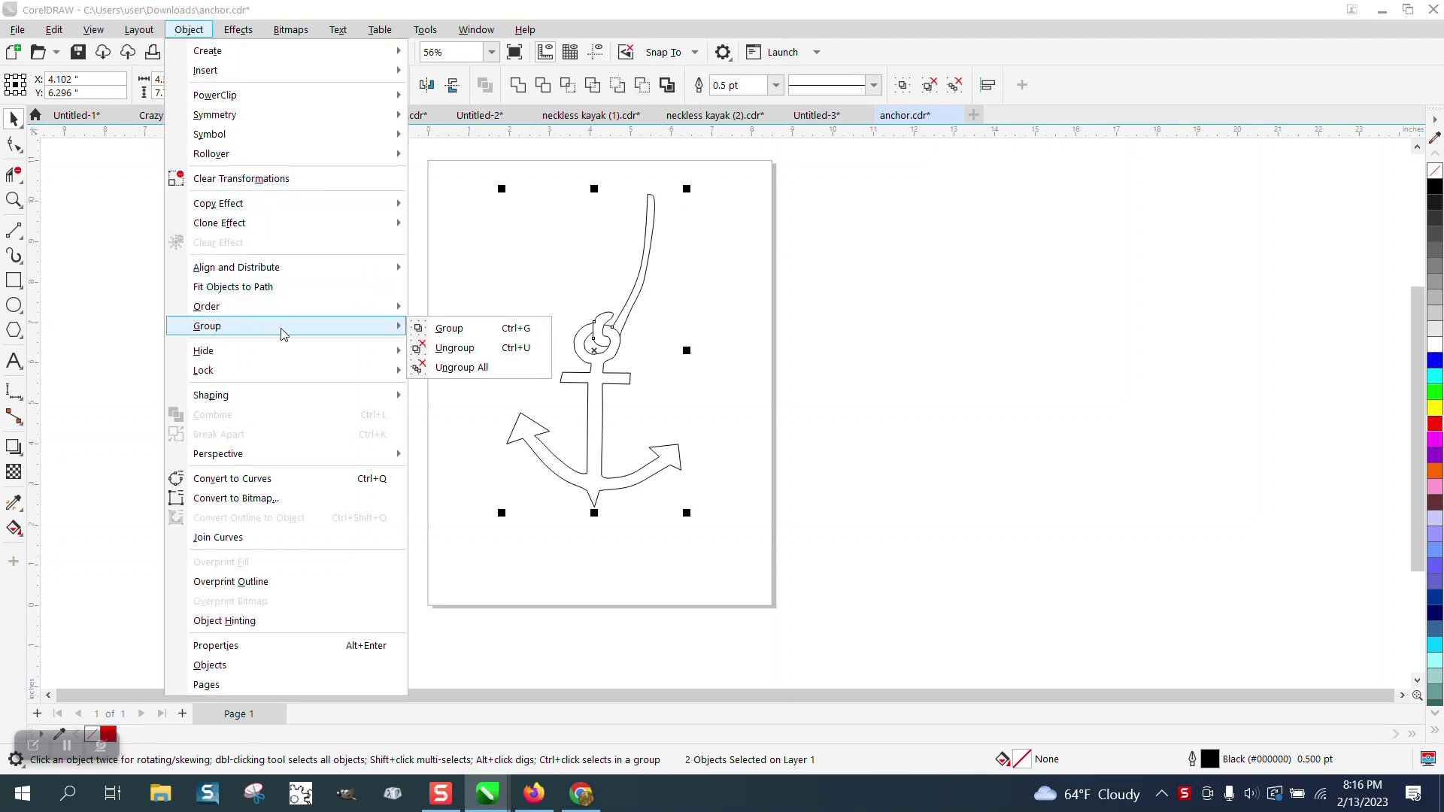
left_click(436, 348)
left_click(14, 144)
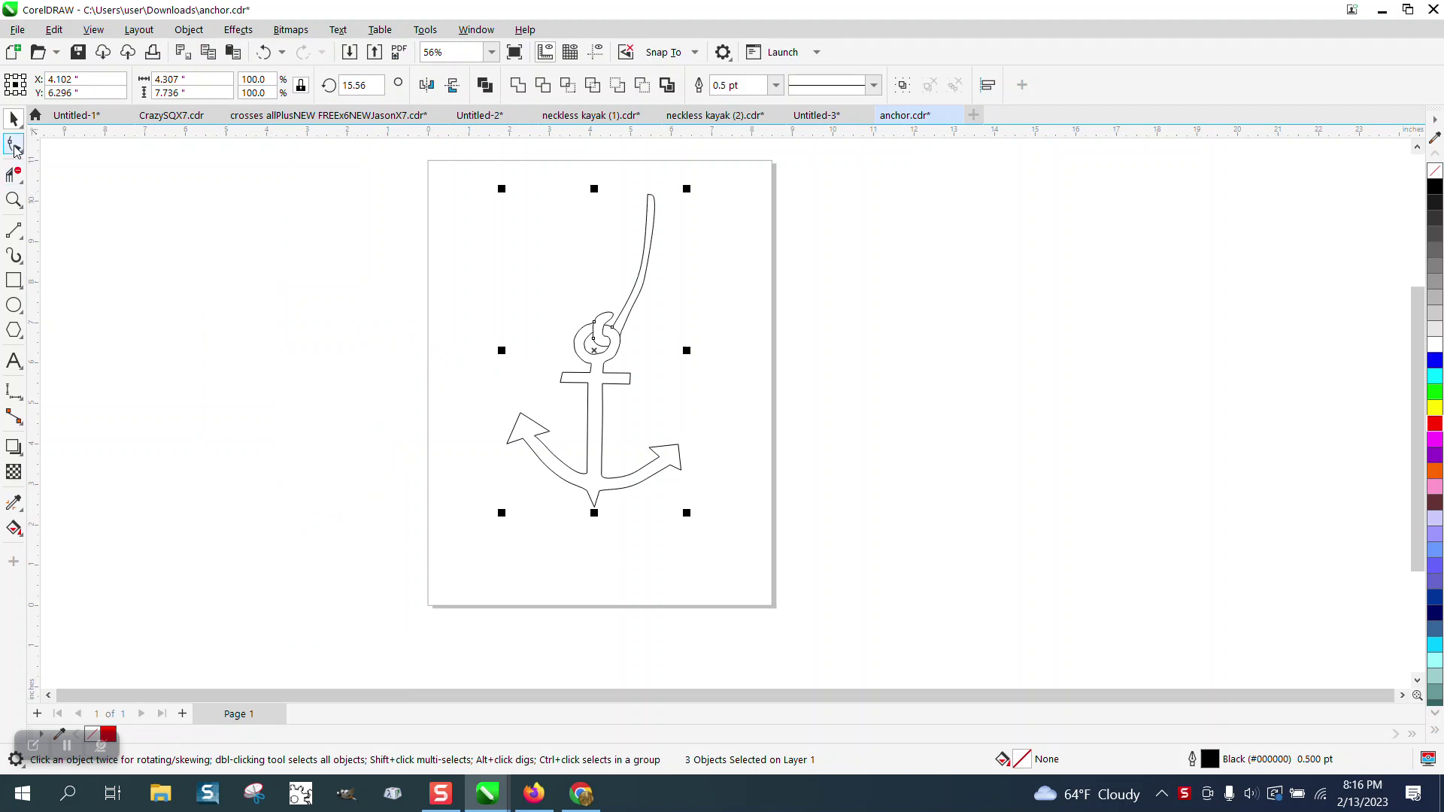
left_click(13, 198)
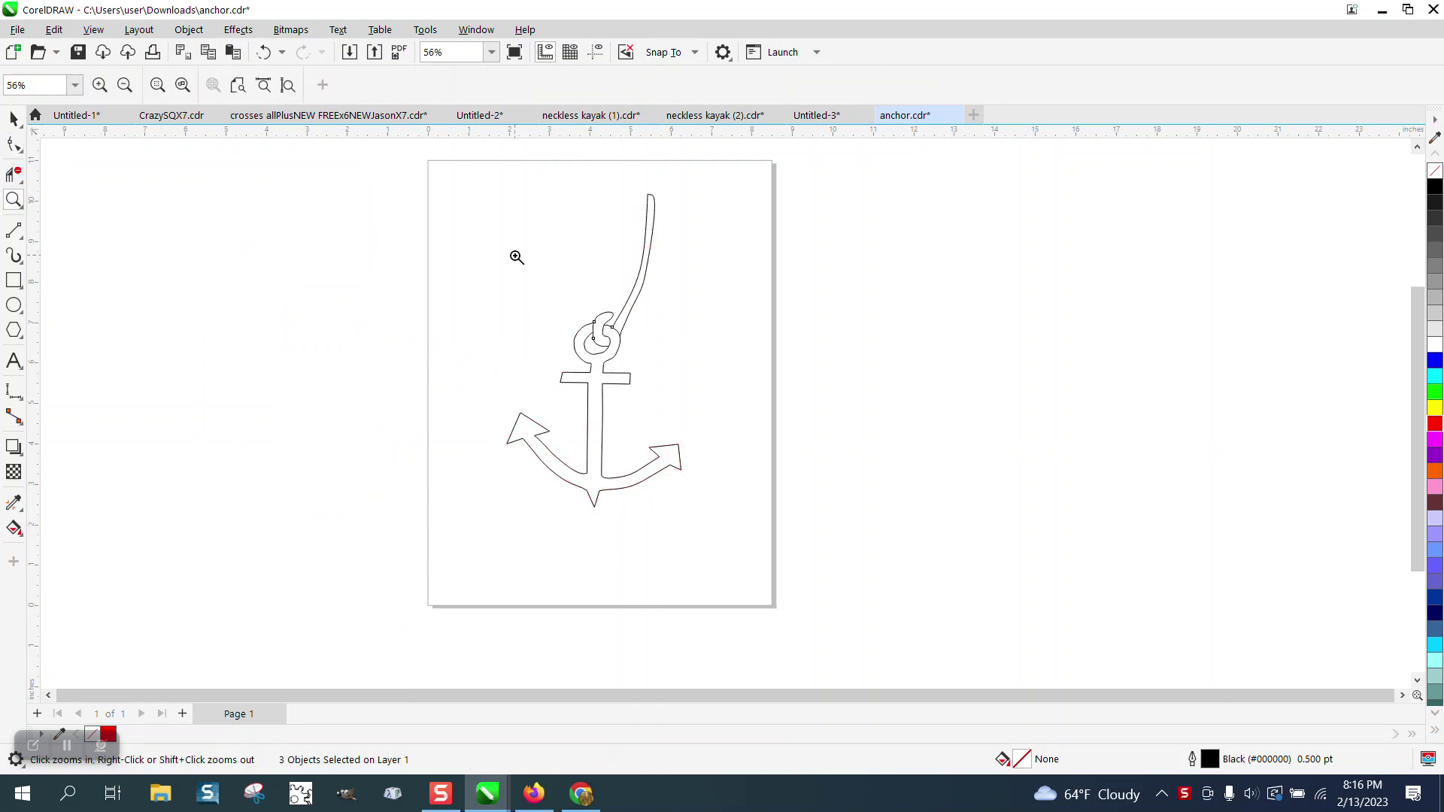
left_click_drag(791, 436, 787, 451)
left_click(665, 432)
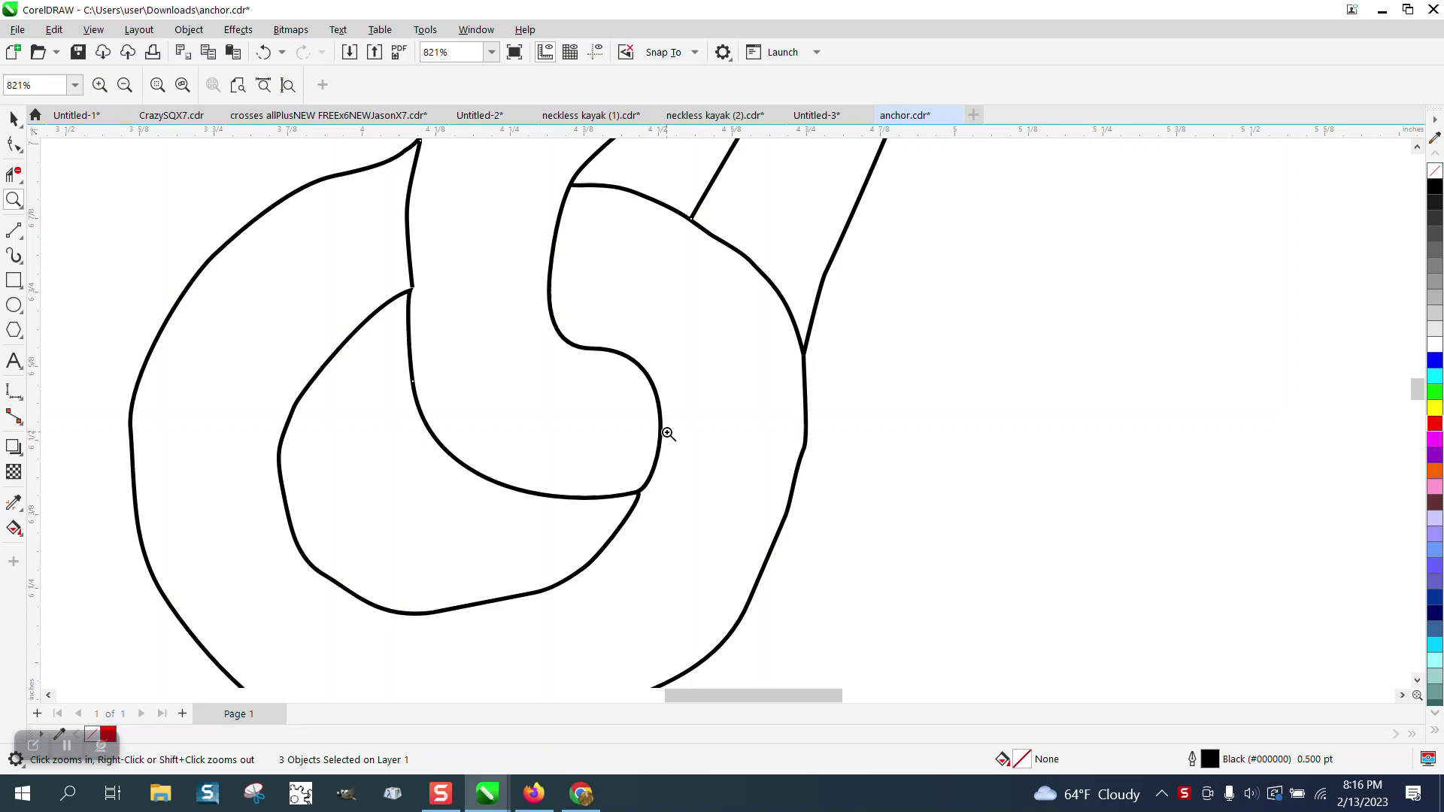
right_click(419, 285)
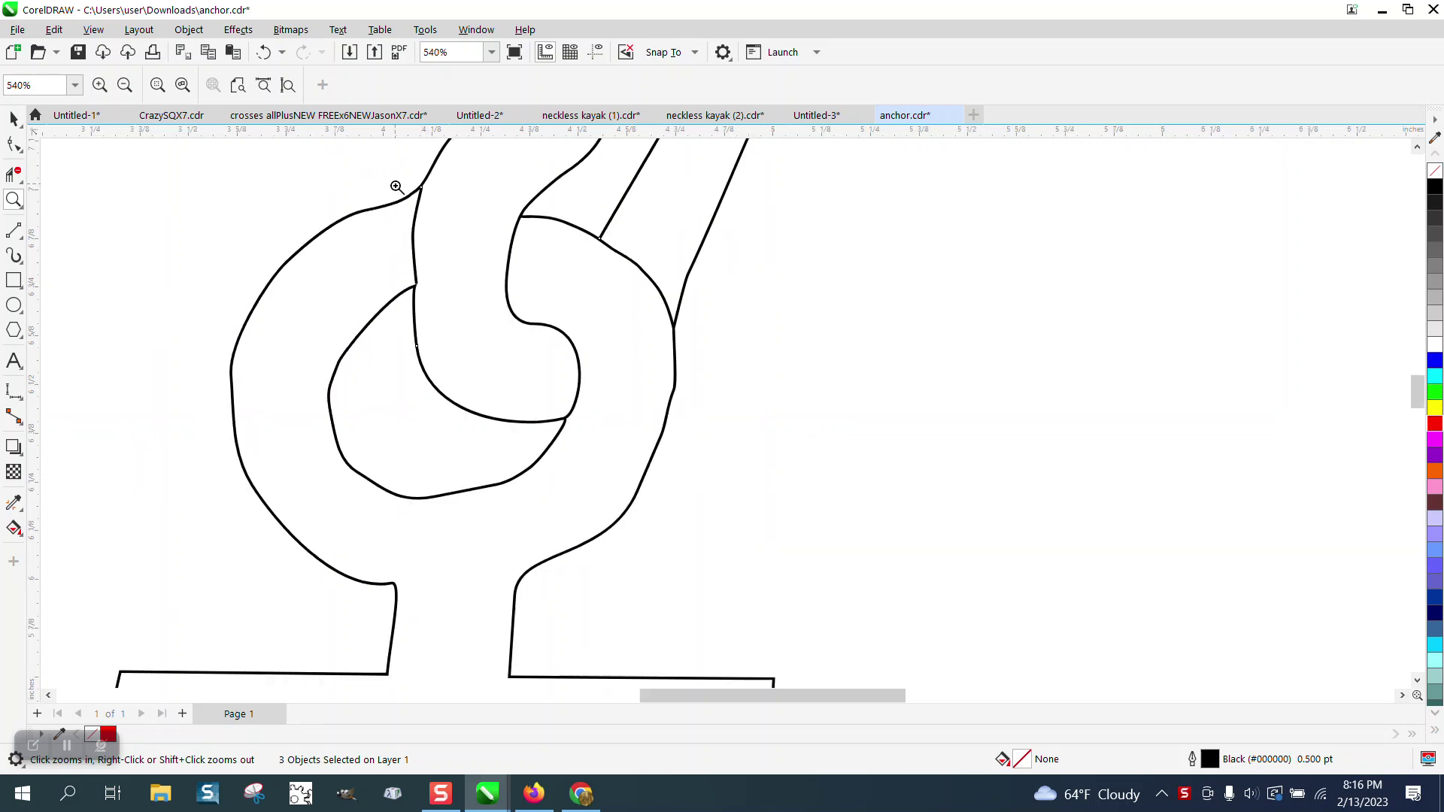
left_click_drag(395, 184, 478, 312)
right_click(638, 562)
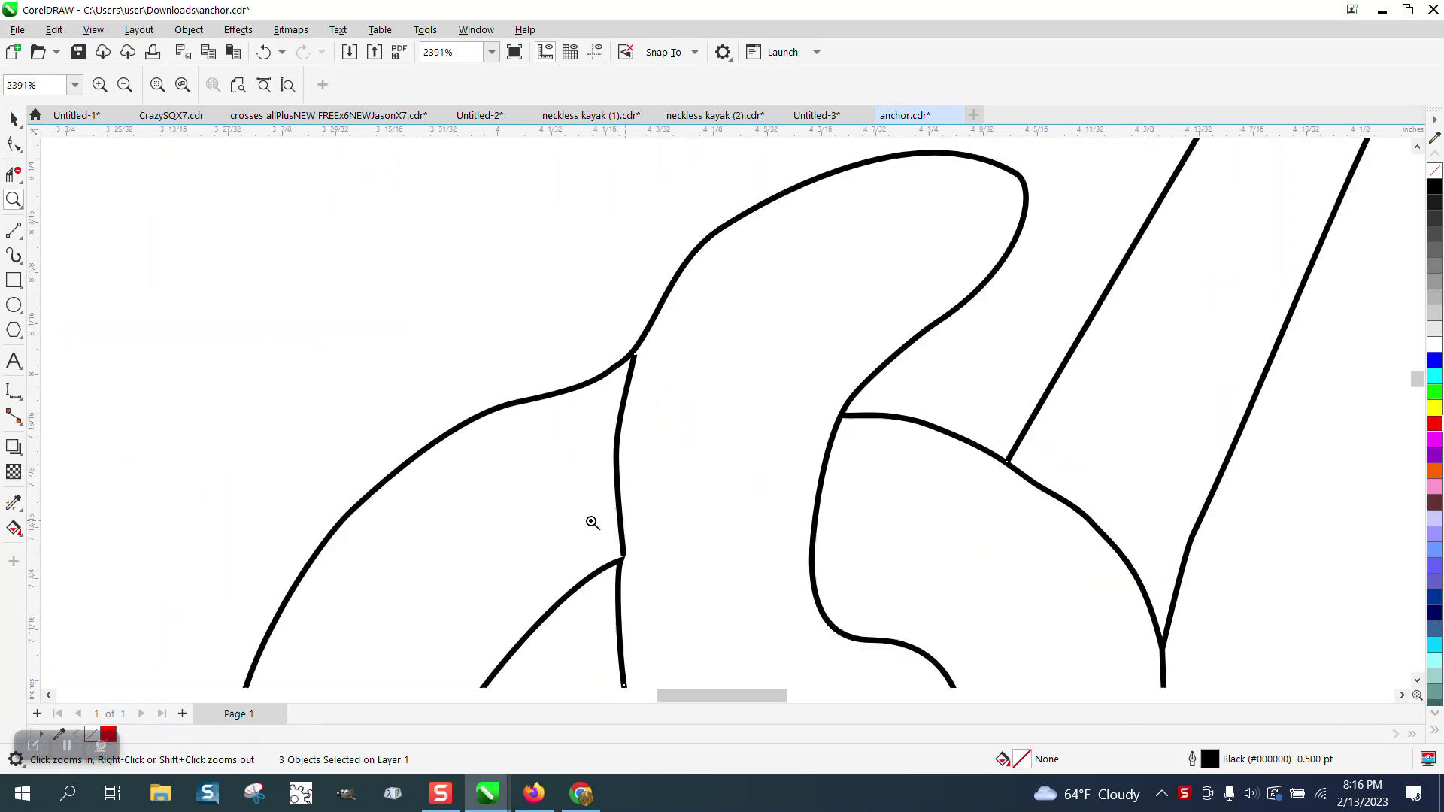
right_click(503, 422)
right_click(503, 422)
right_click(354, 323)
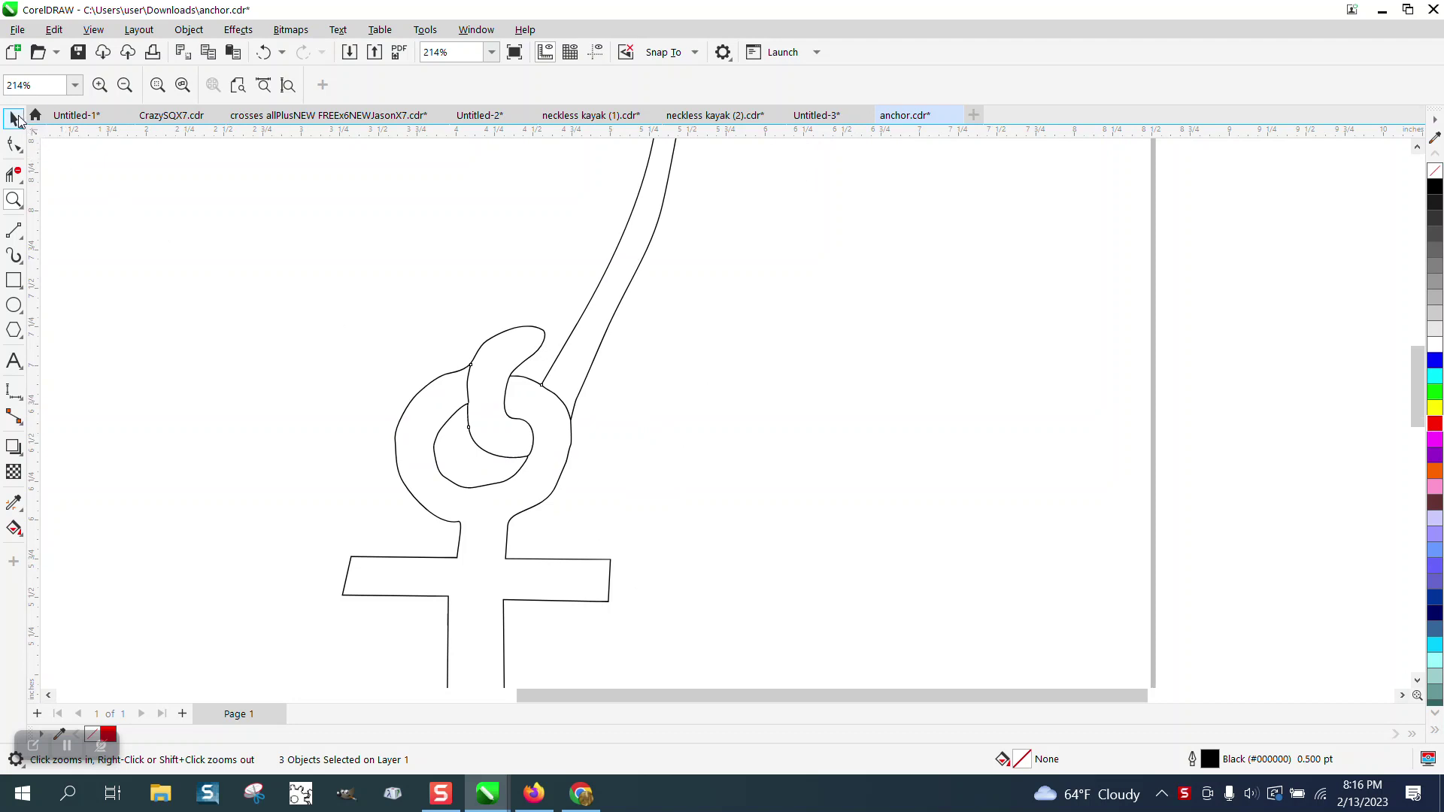
scroll(490, 337, "down", 1)
key("space")
scroll(495, 335, "down", 2)
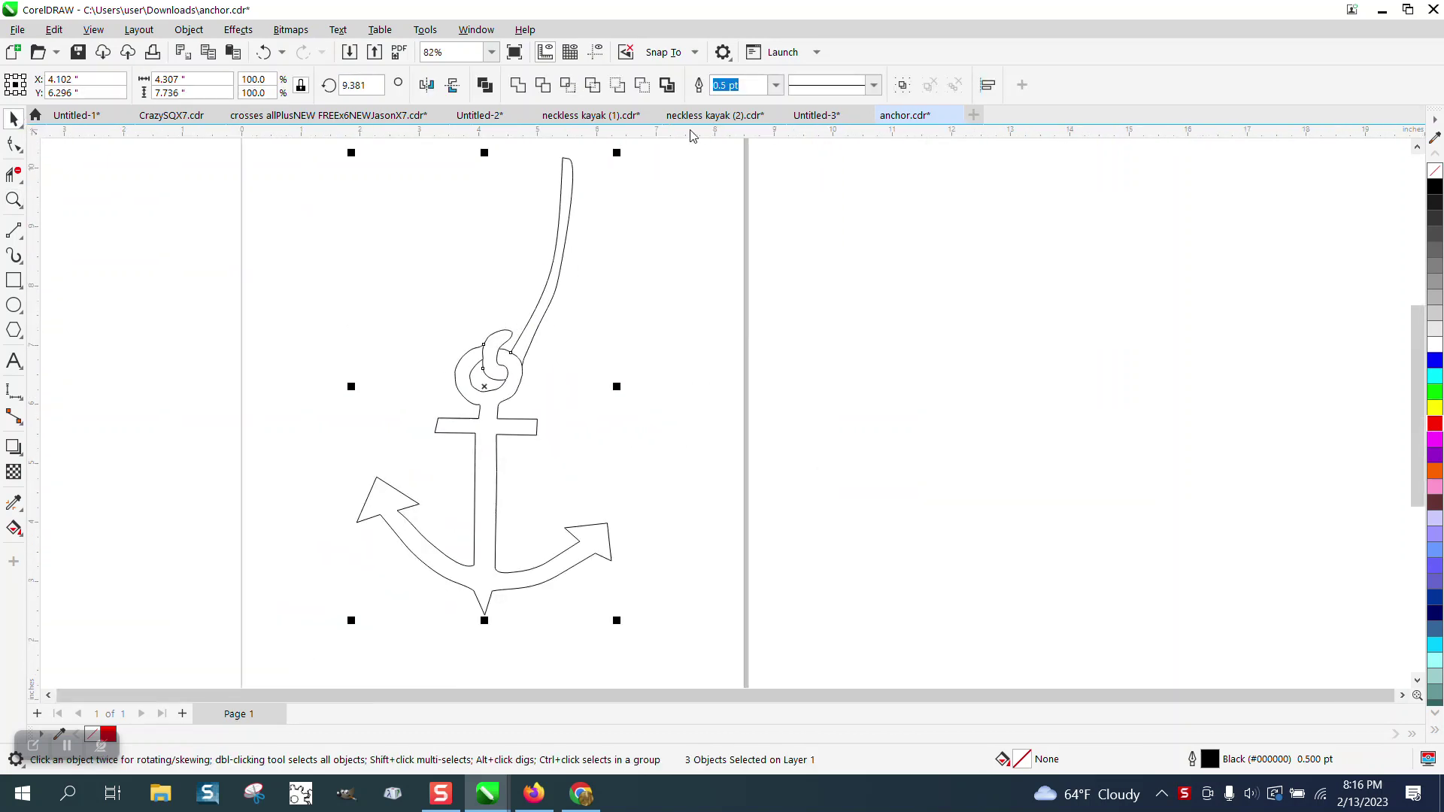
Step: Set the anchor outlines to Hairline, then zoom in closely on the break in the knot
left_click(775, 85)
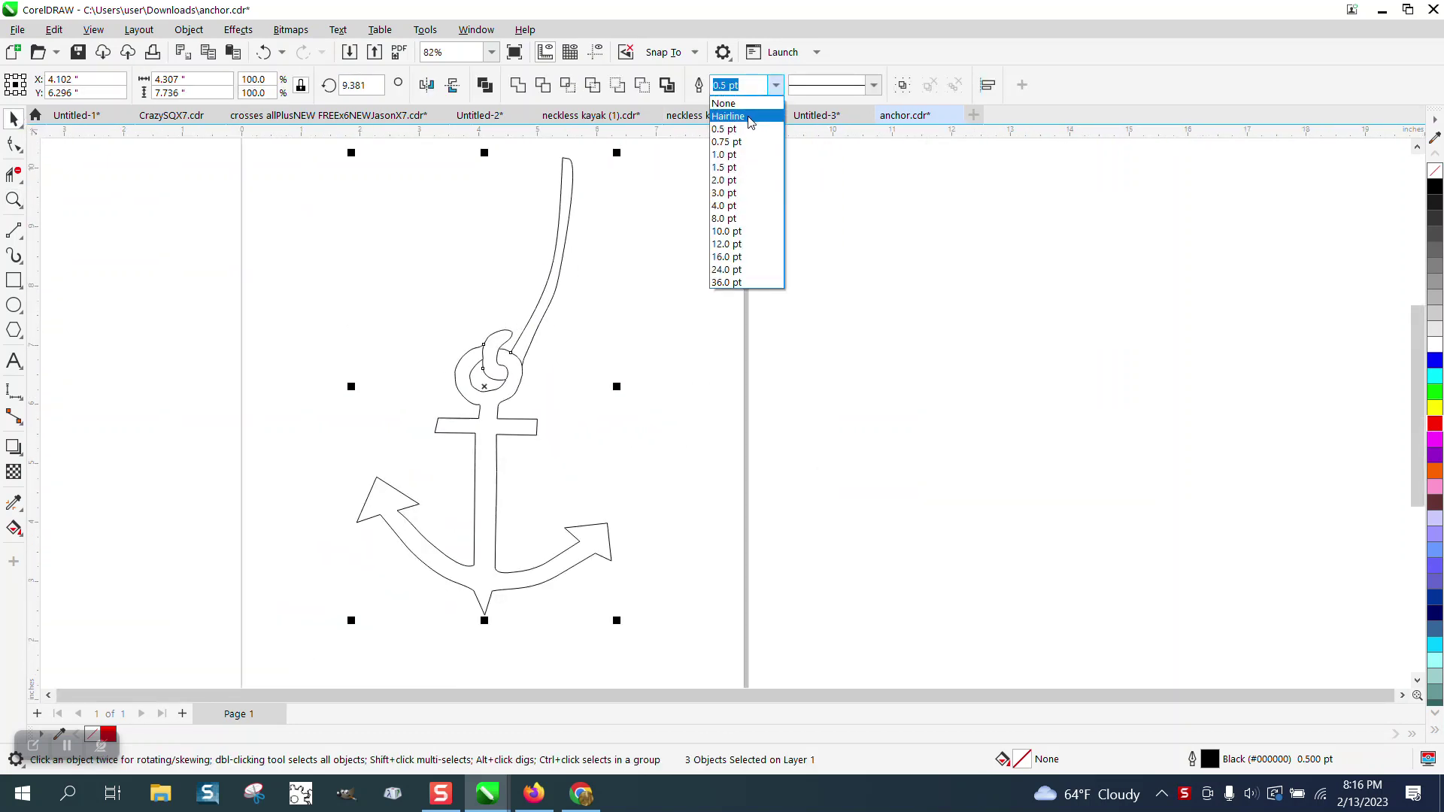
left_click(753, 118)
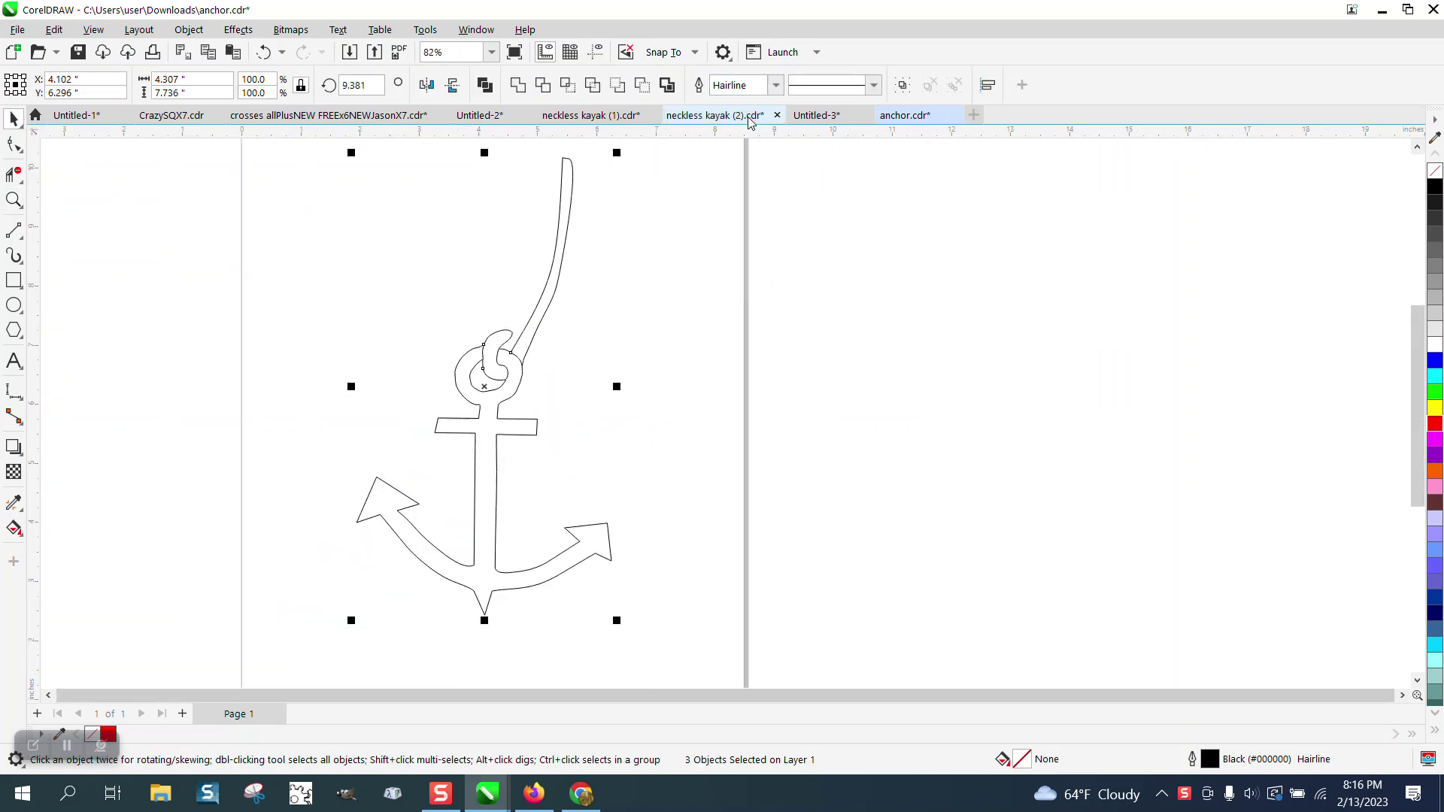
left_click(13, 197)
left_click_drag(477, 348, 533, 394)
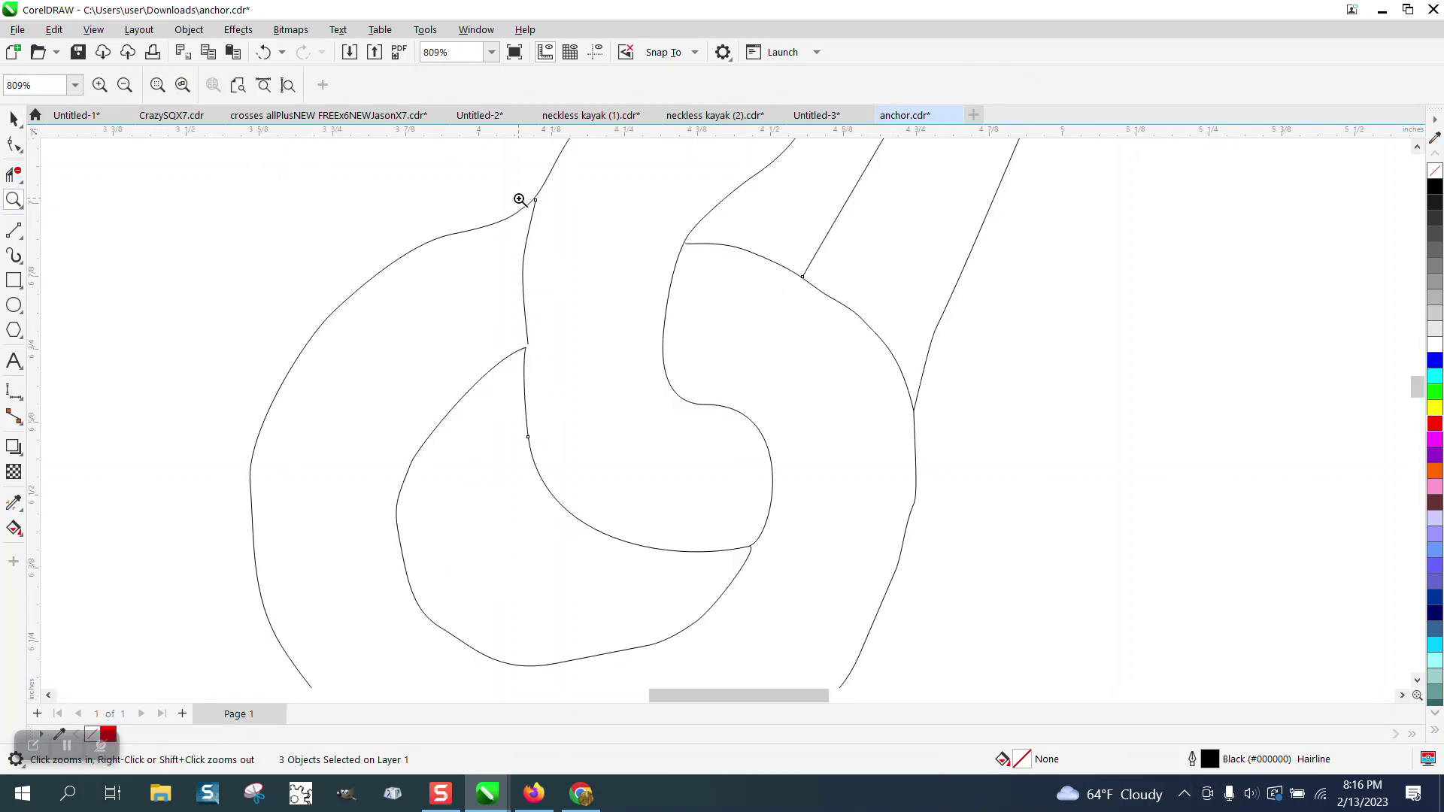
left_click_drag(612, 370, 630, 414)
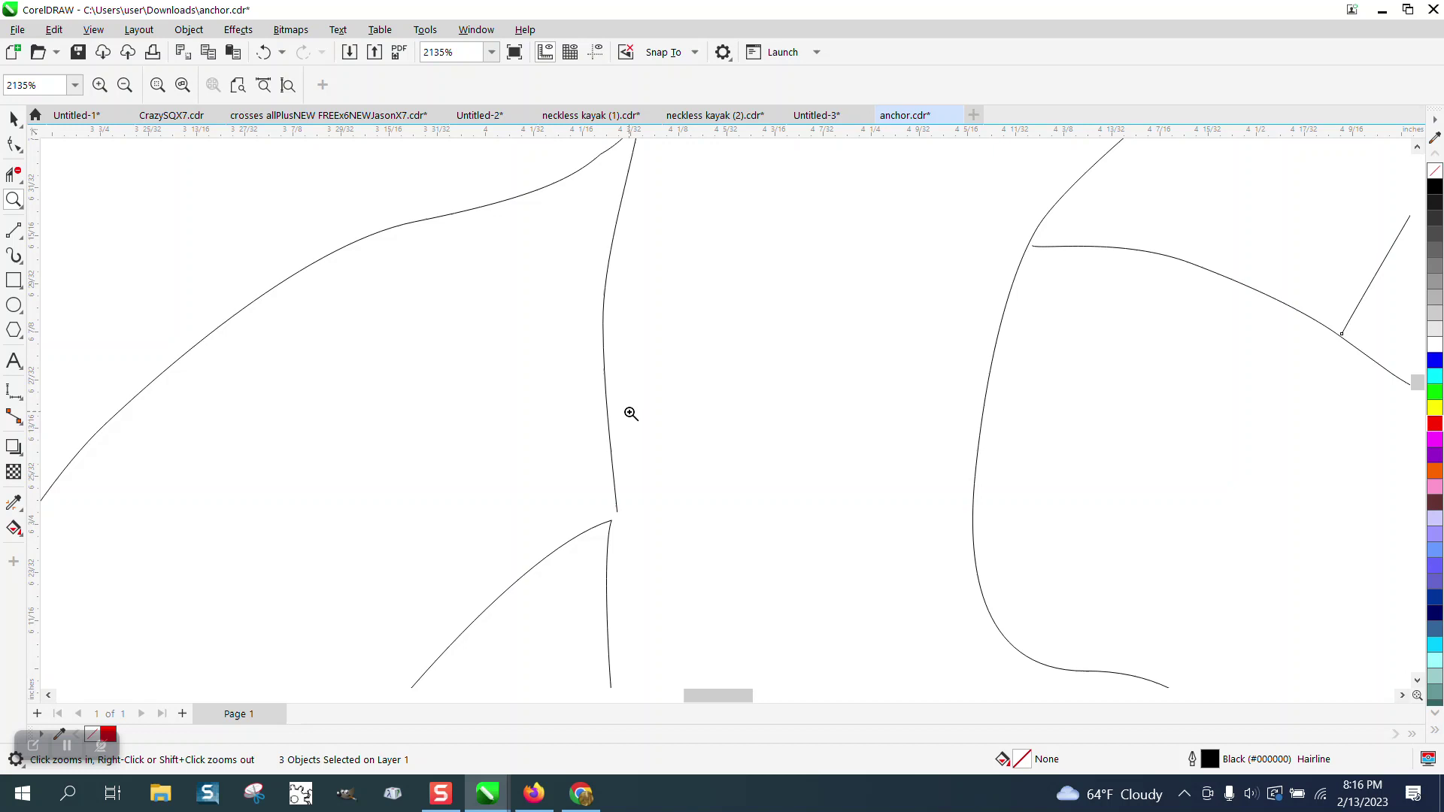
scroll(572, 454, "down", 1)
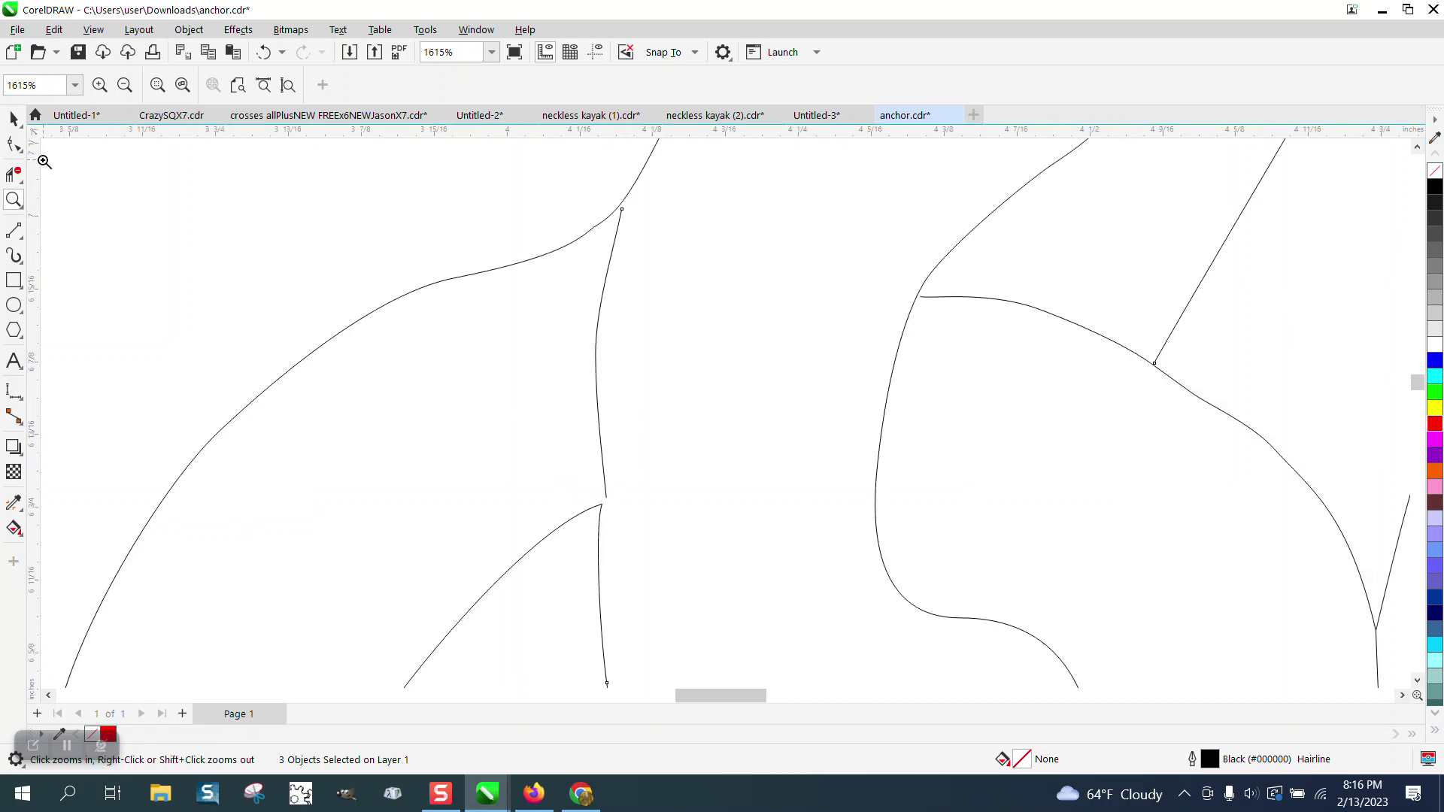
Step: Snap the red curve's top node onto the neighbouring curve, delete its middle node, and bow it left
left_click(13, 143)
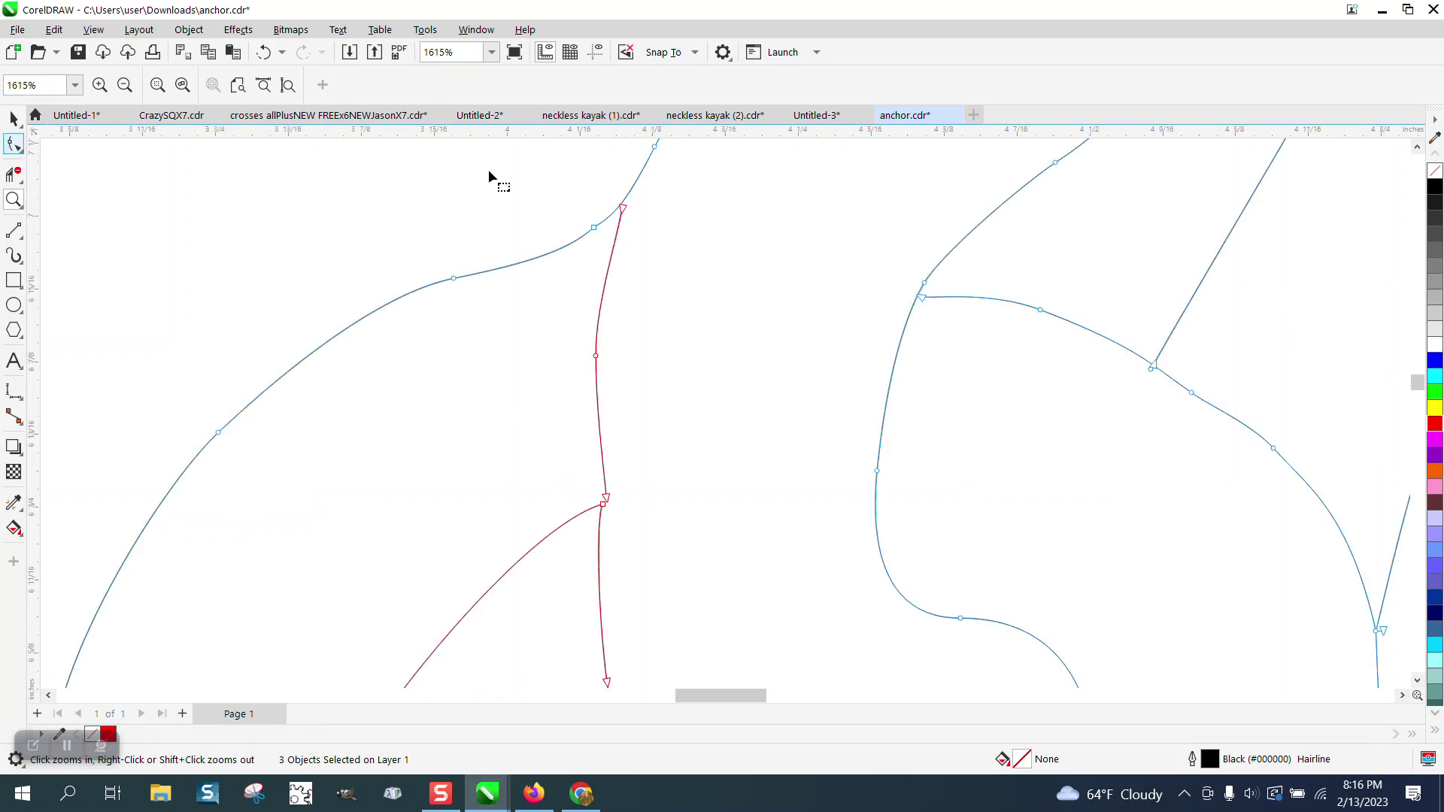
left_click(622, 208)
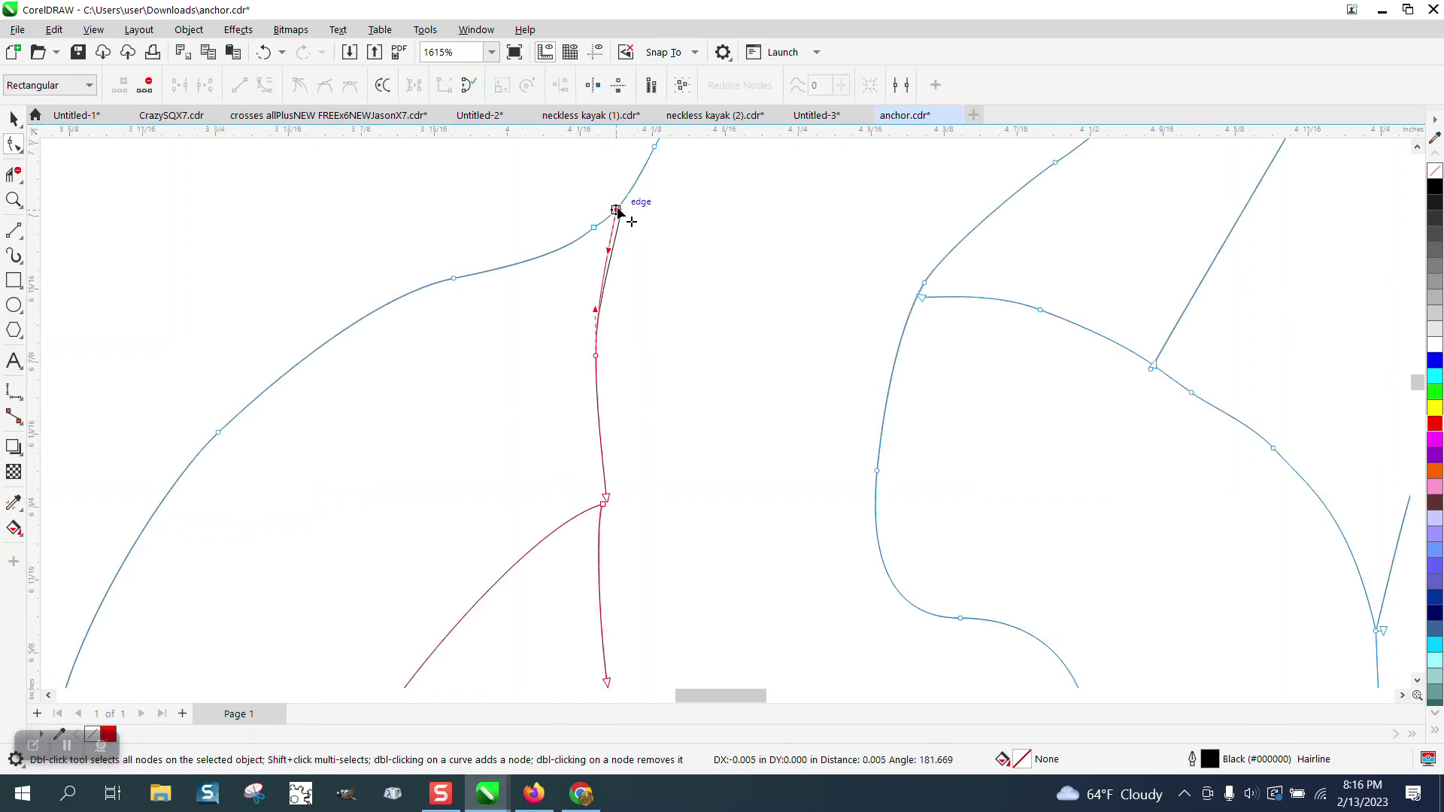
left_click(606, 499)
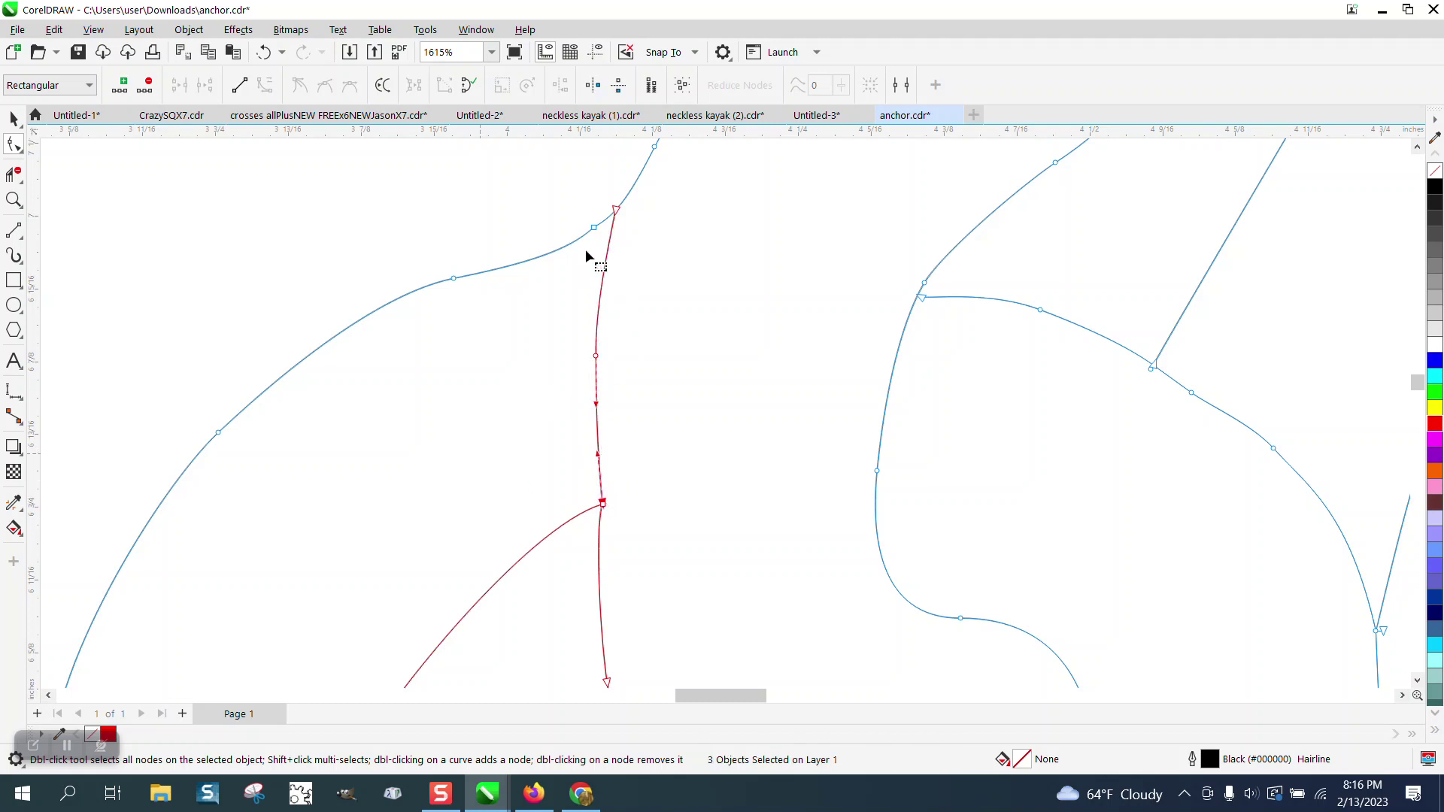
left_click_drag(617, 214, 595, 224)
key("Delete")
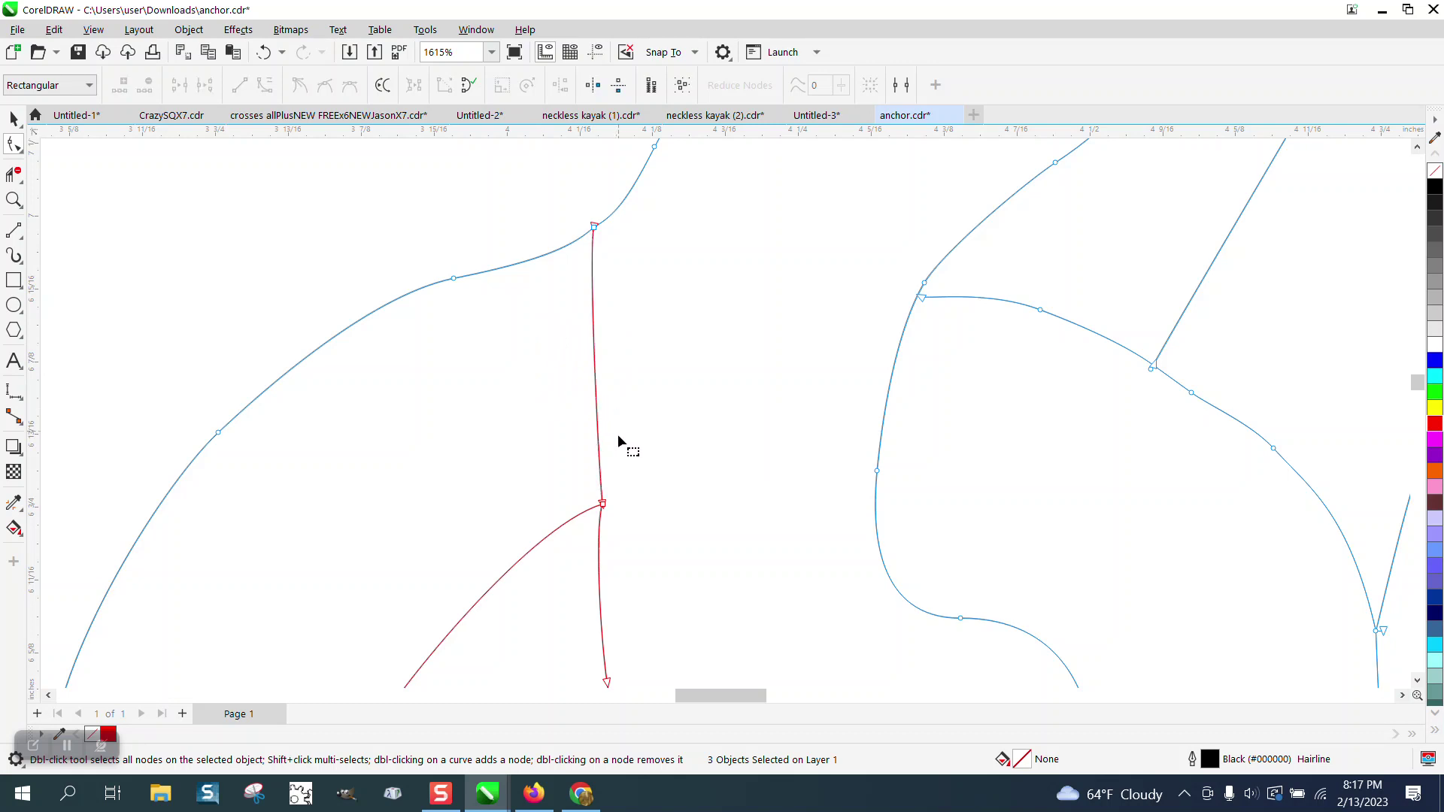
left_click(603, 501)
left_click_drag(600, 466, 563, 464)
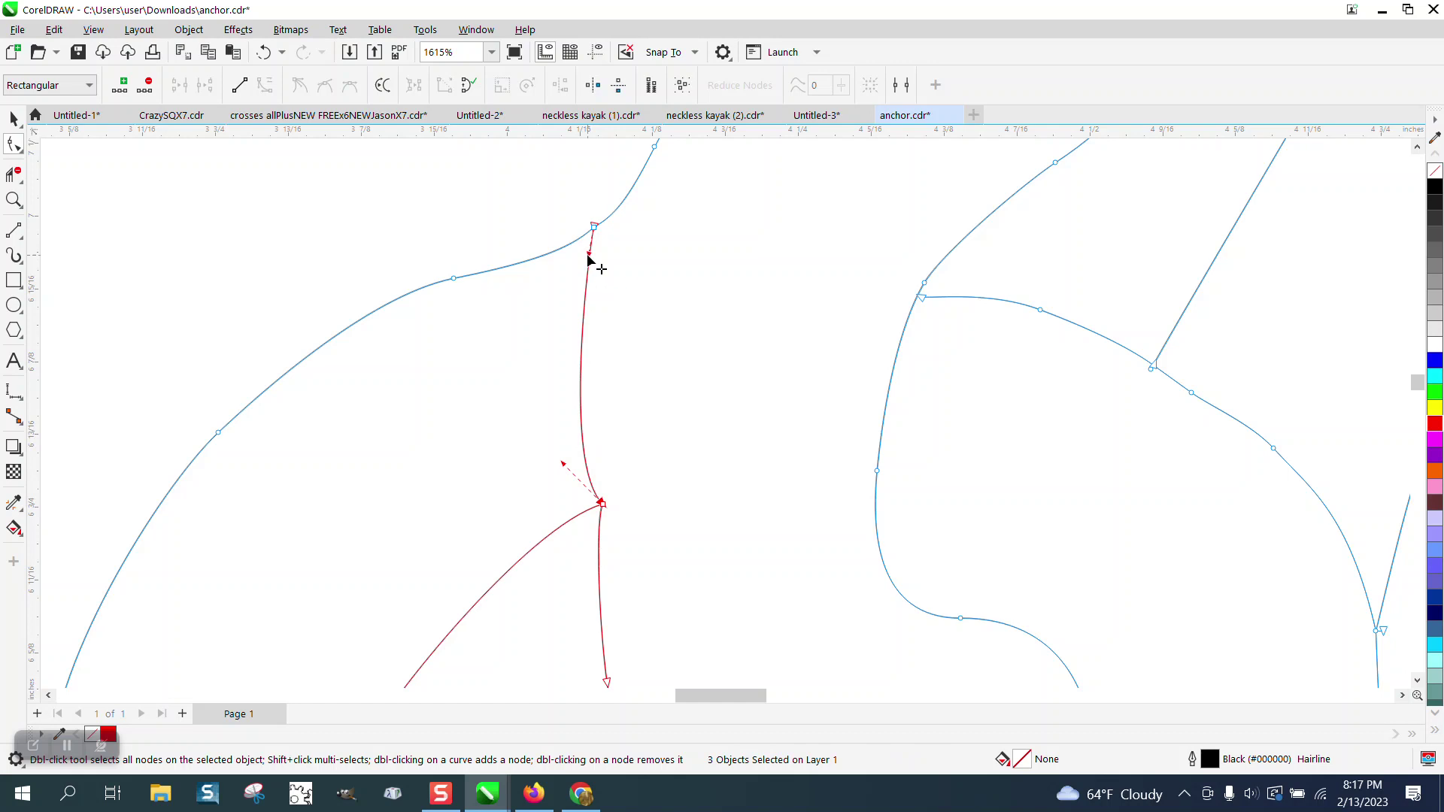
Step: Change the outline width of the three anchor curves from Hairline to 0.5 pt
left_click(13, 118)
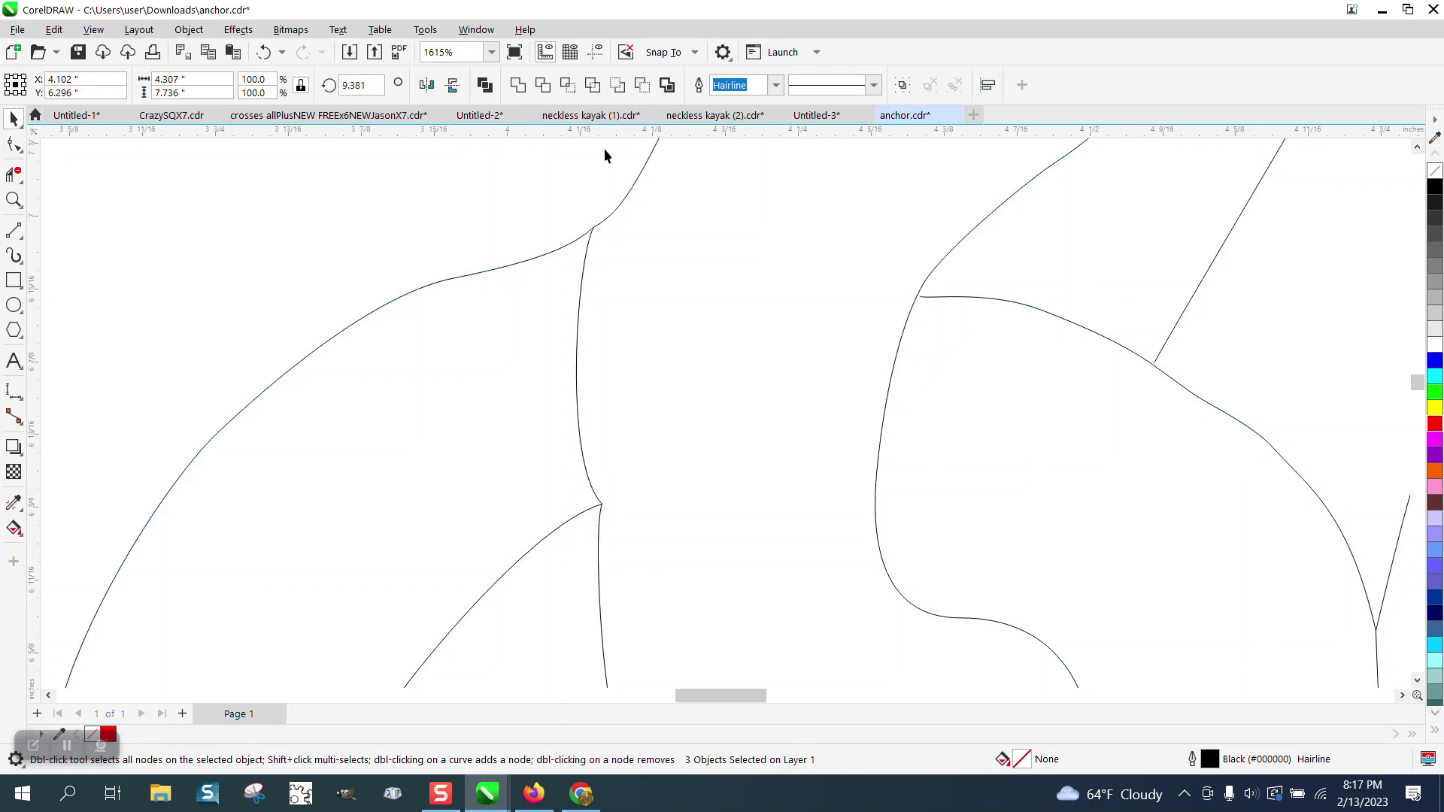
left_click(776, 85)
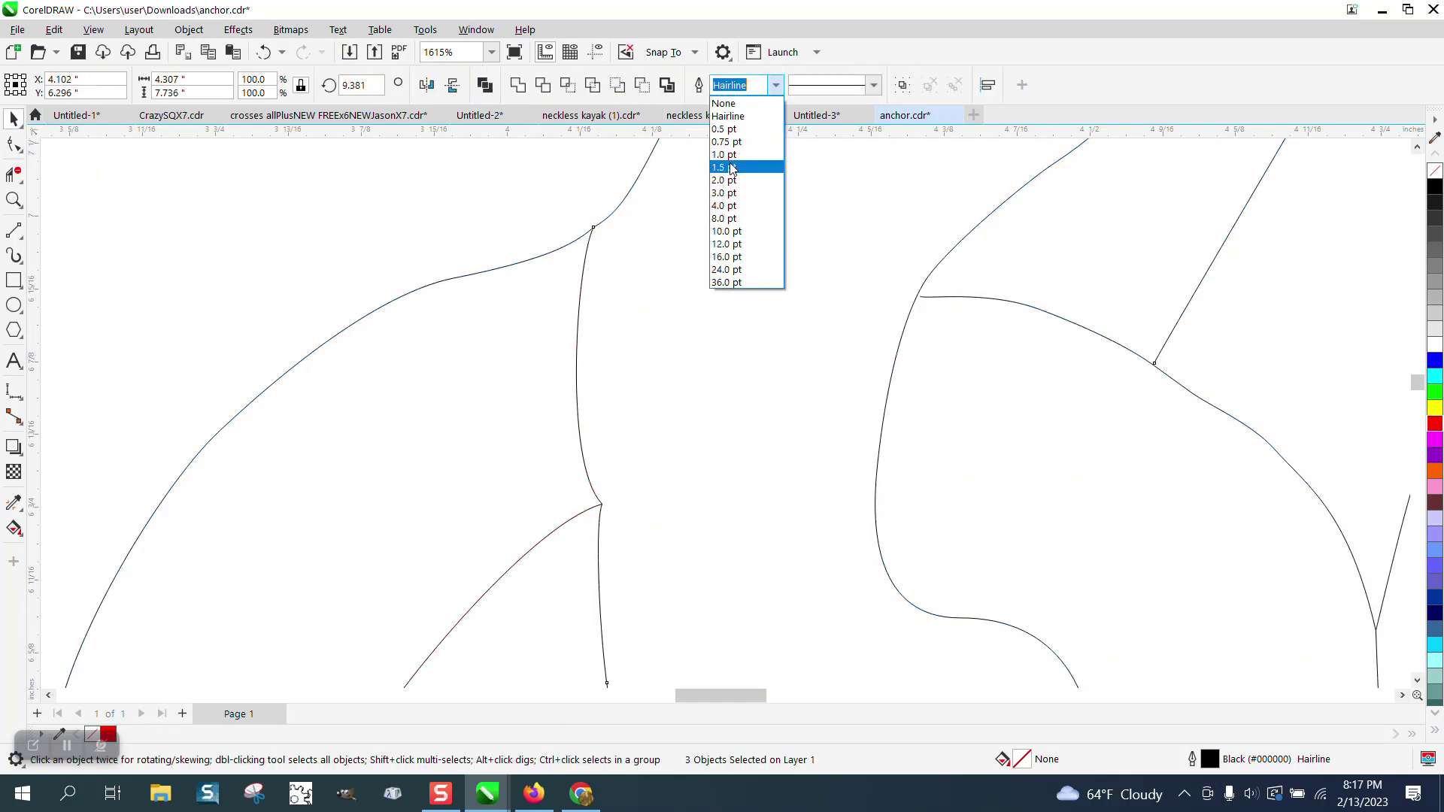
left_click(726, 129)
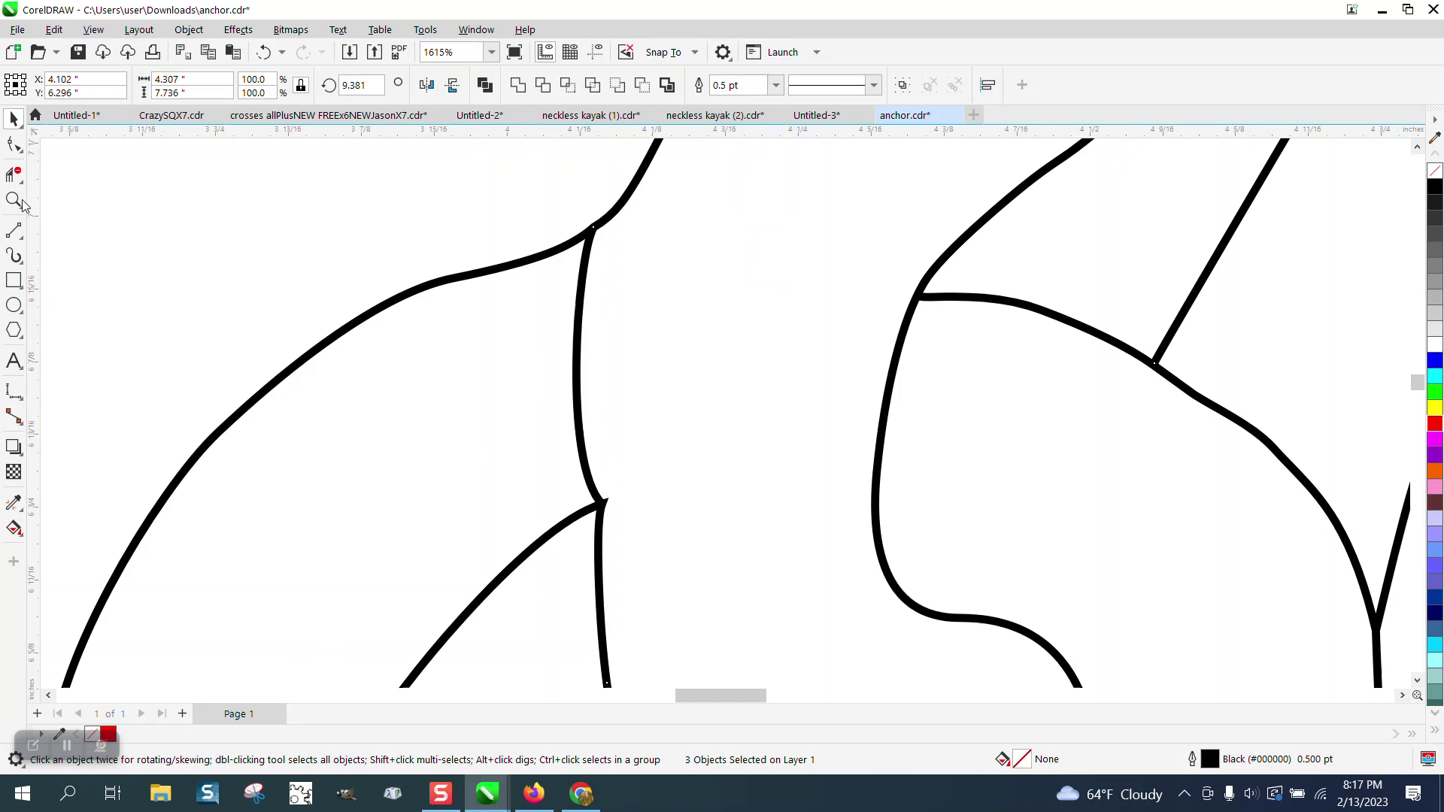
left_click(13, 199)
Step: Zoom into the curve junction and marquee-select the corner node where the curves meet
left_click_drag(721, 545, 721, 545)
left_click(14, 143)
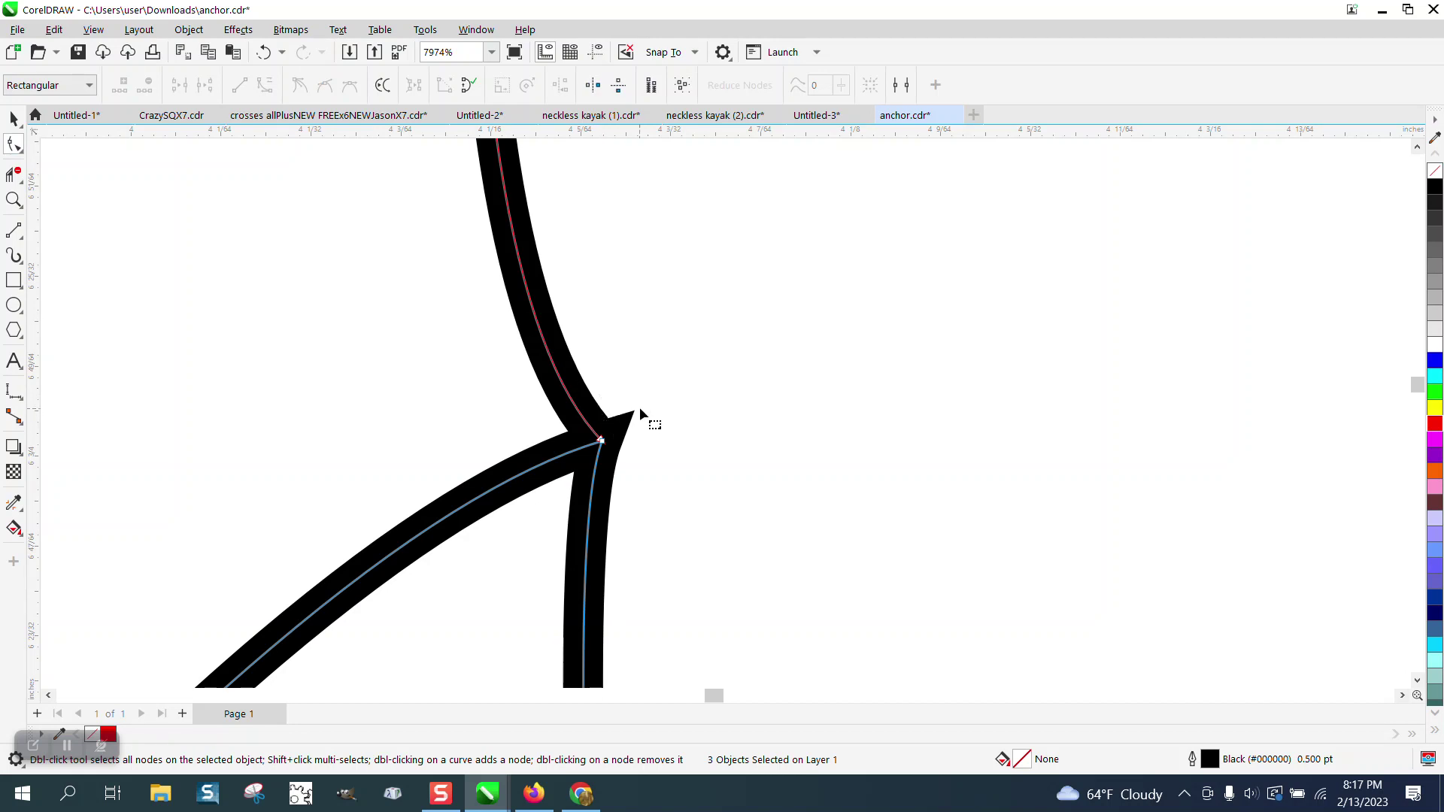
scroll(640, 407, "down", 2)
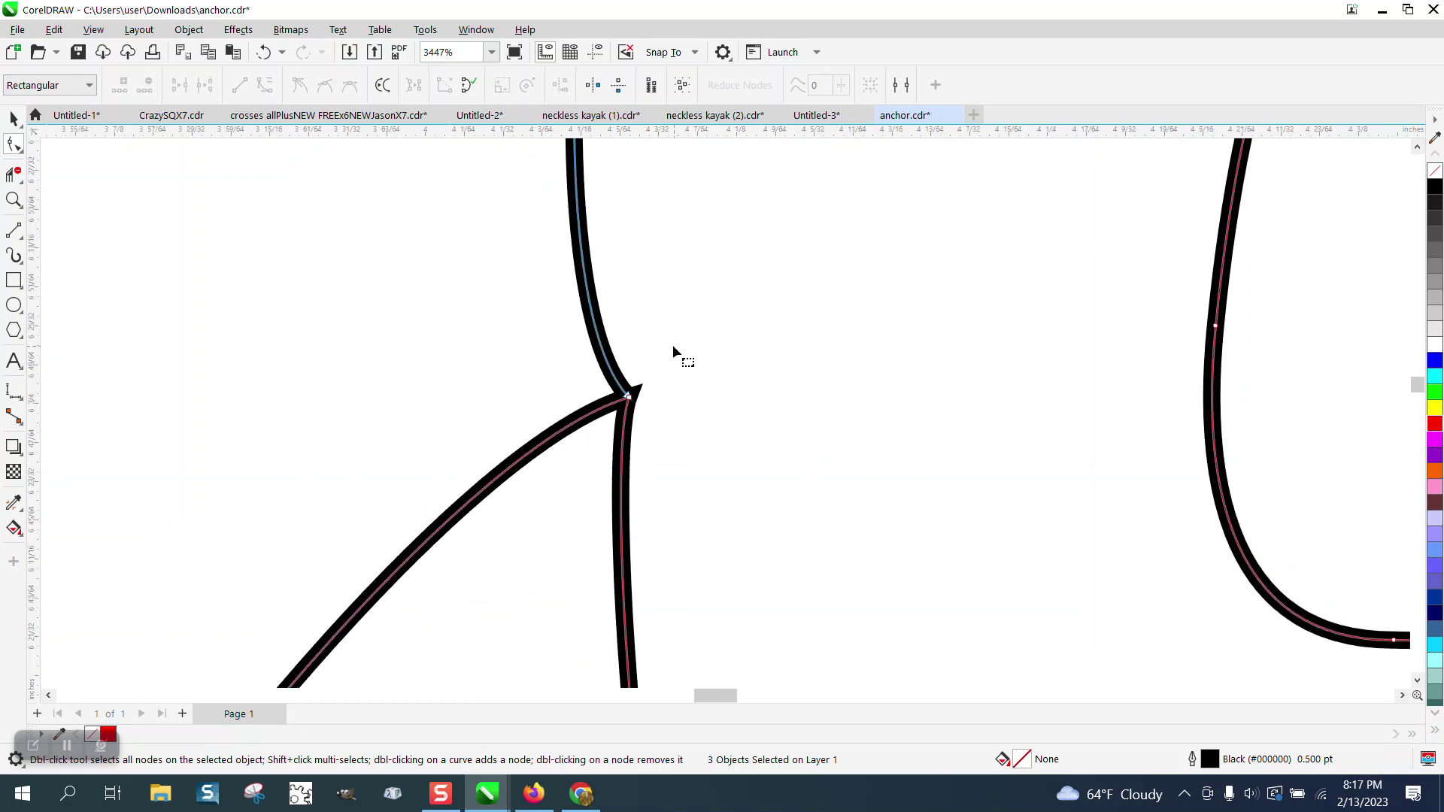
left_click_drag(677, 369, 526, 458)
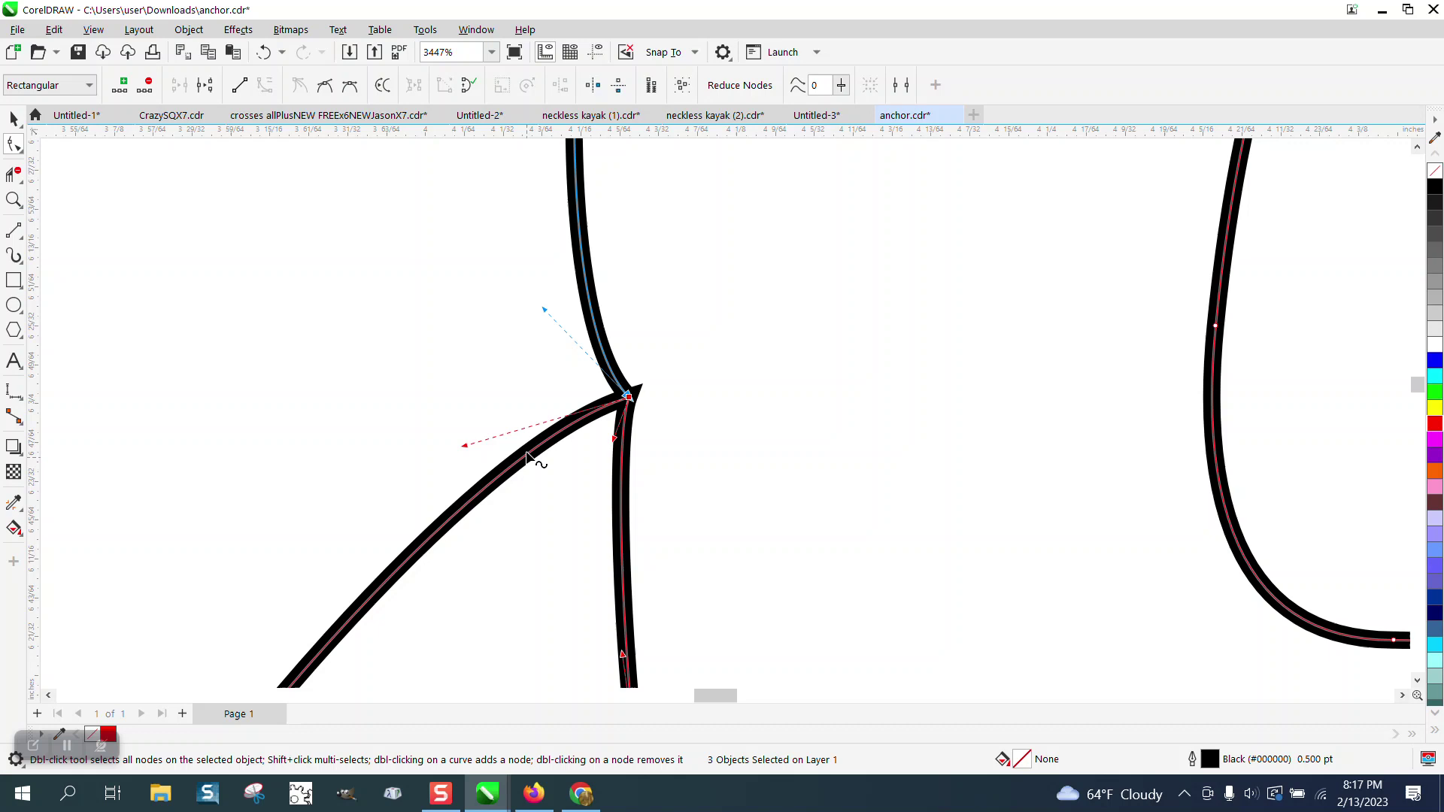
Step: Join the diagonal and vertical curves using the Join Curves docker
left_click(476, 30)
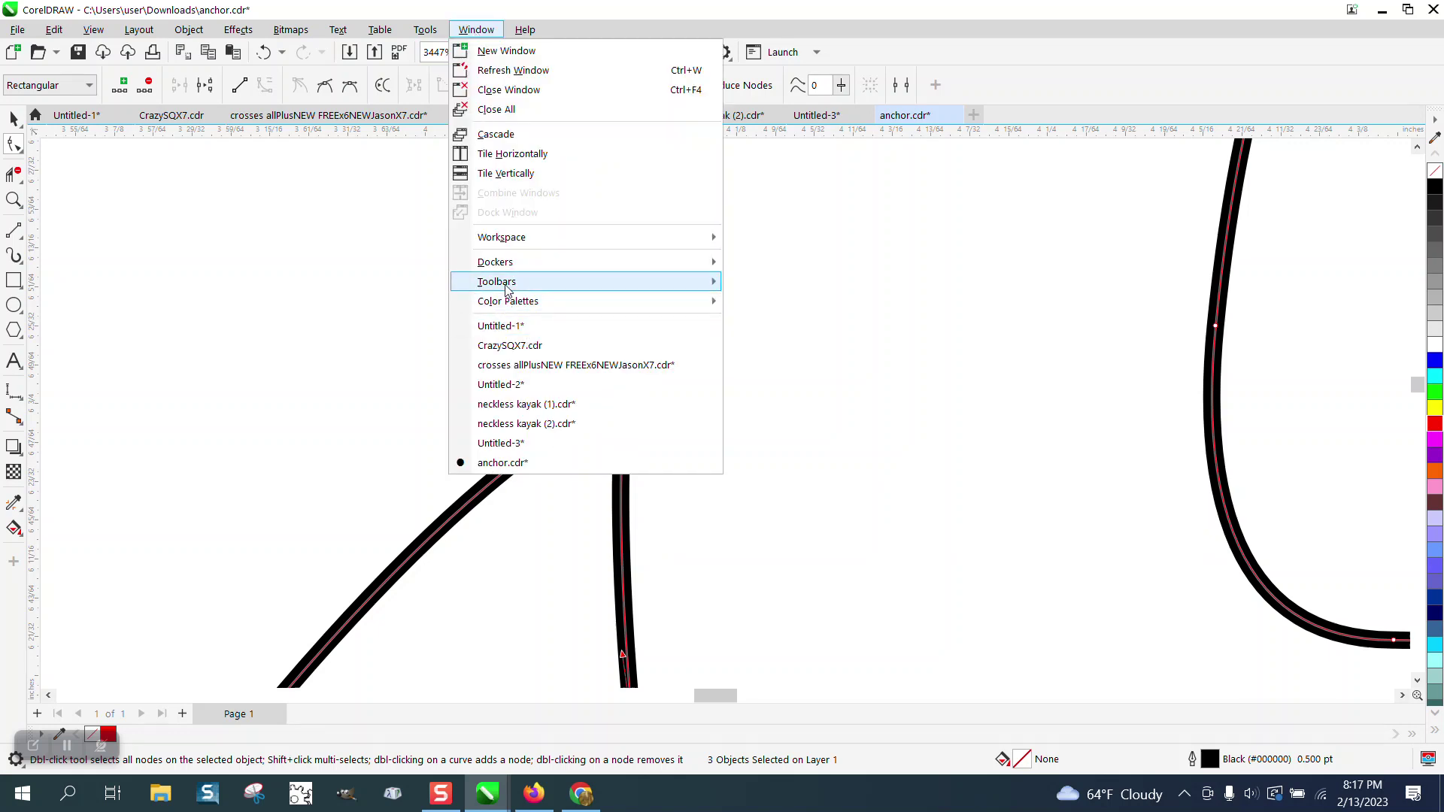
mouse_move(504, 264)
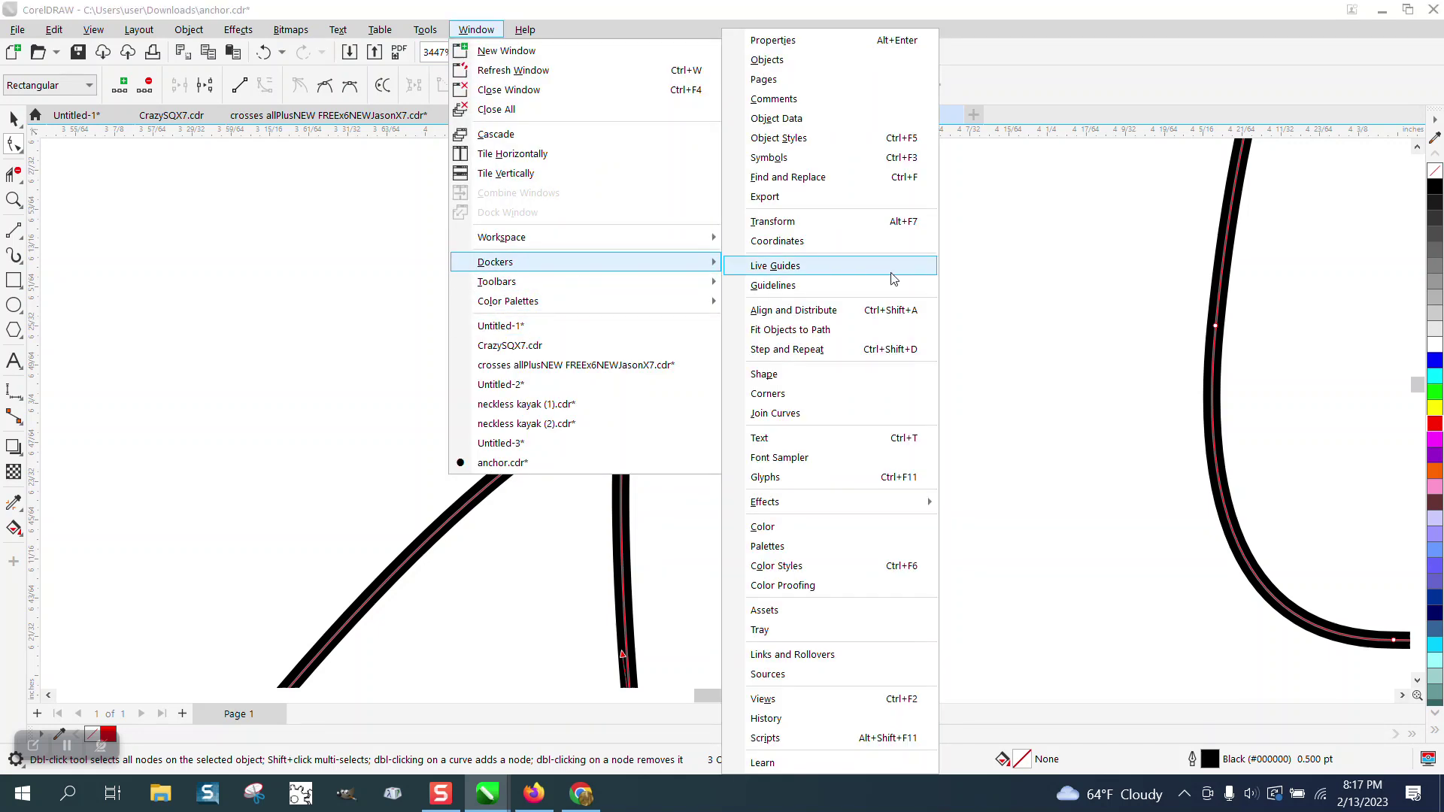
left_click(783, 414)
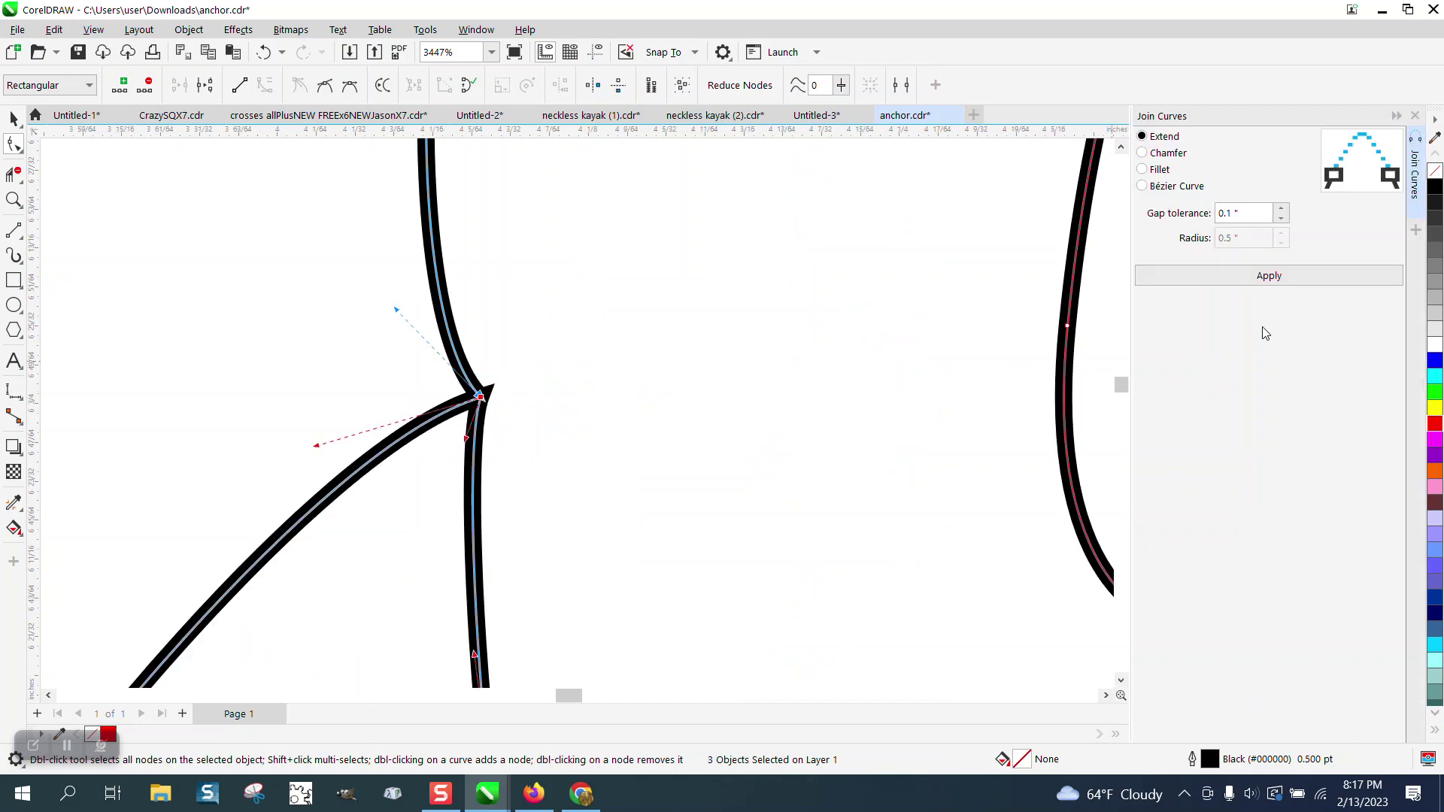
left_click(1268, 276)
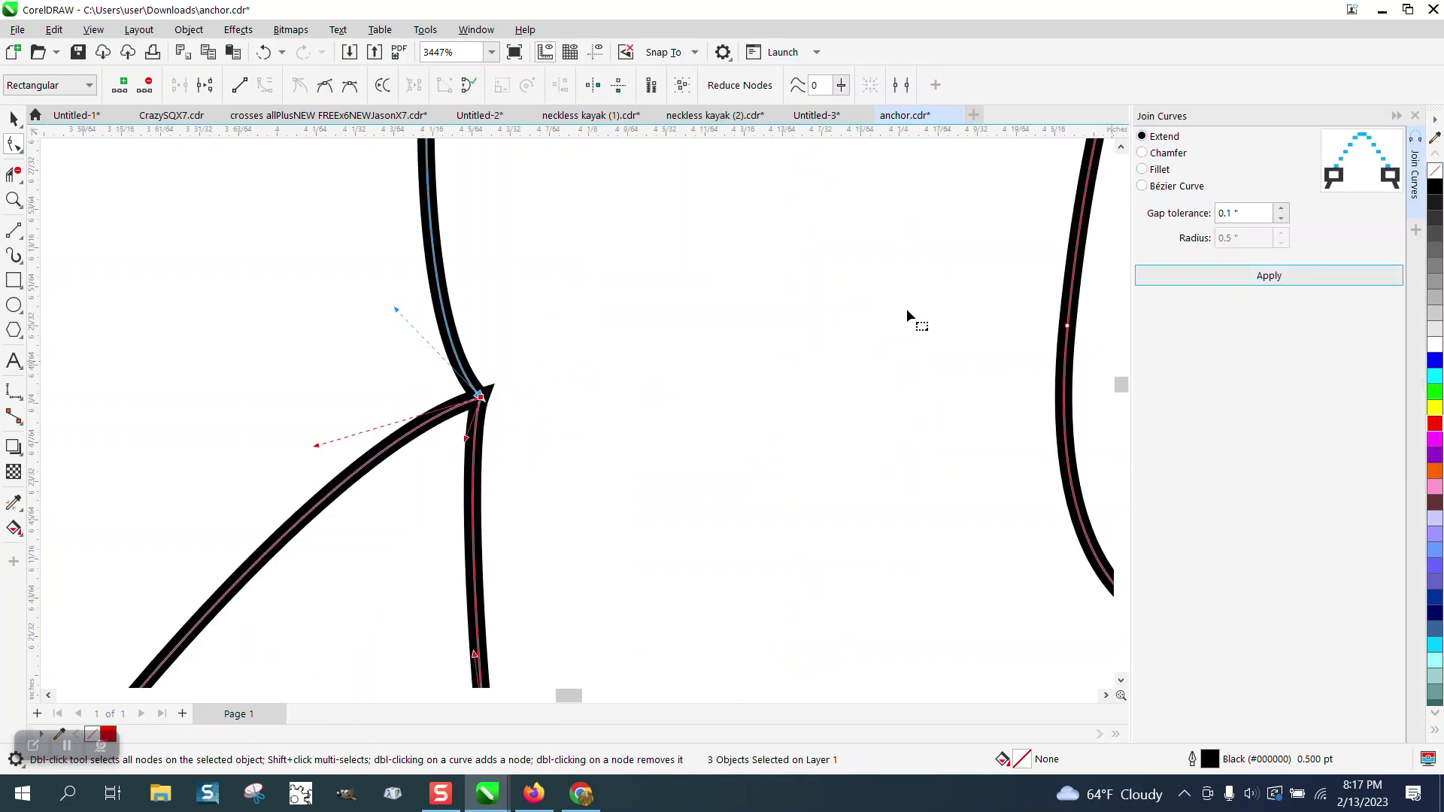
Step: Zoom in on the joint and drag its node up-left to reshape the corner
left_click(15, 201)
left_click_drag(452, 406, 576, 470)
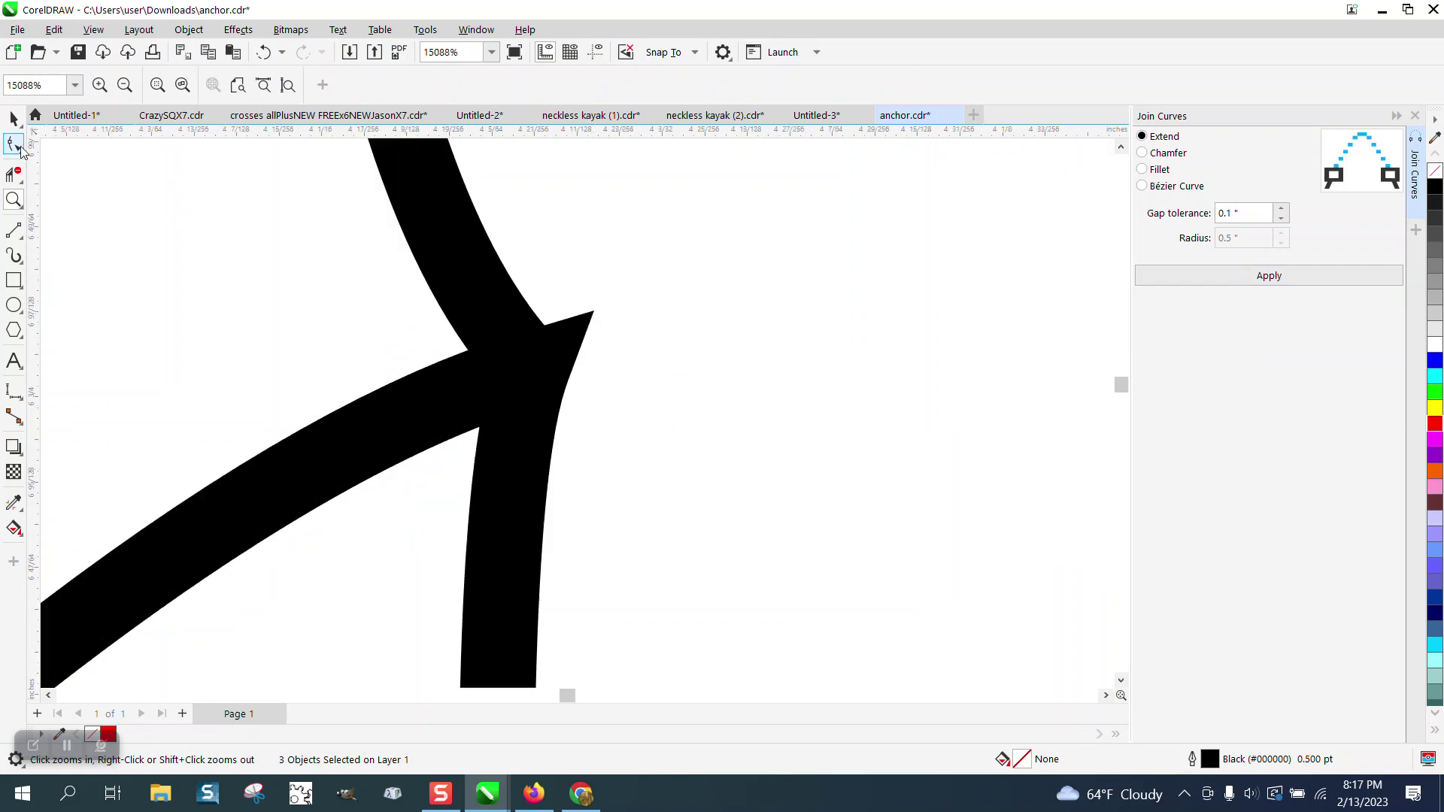
left_click(15, 145)
left_click(521, 357)
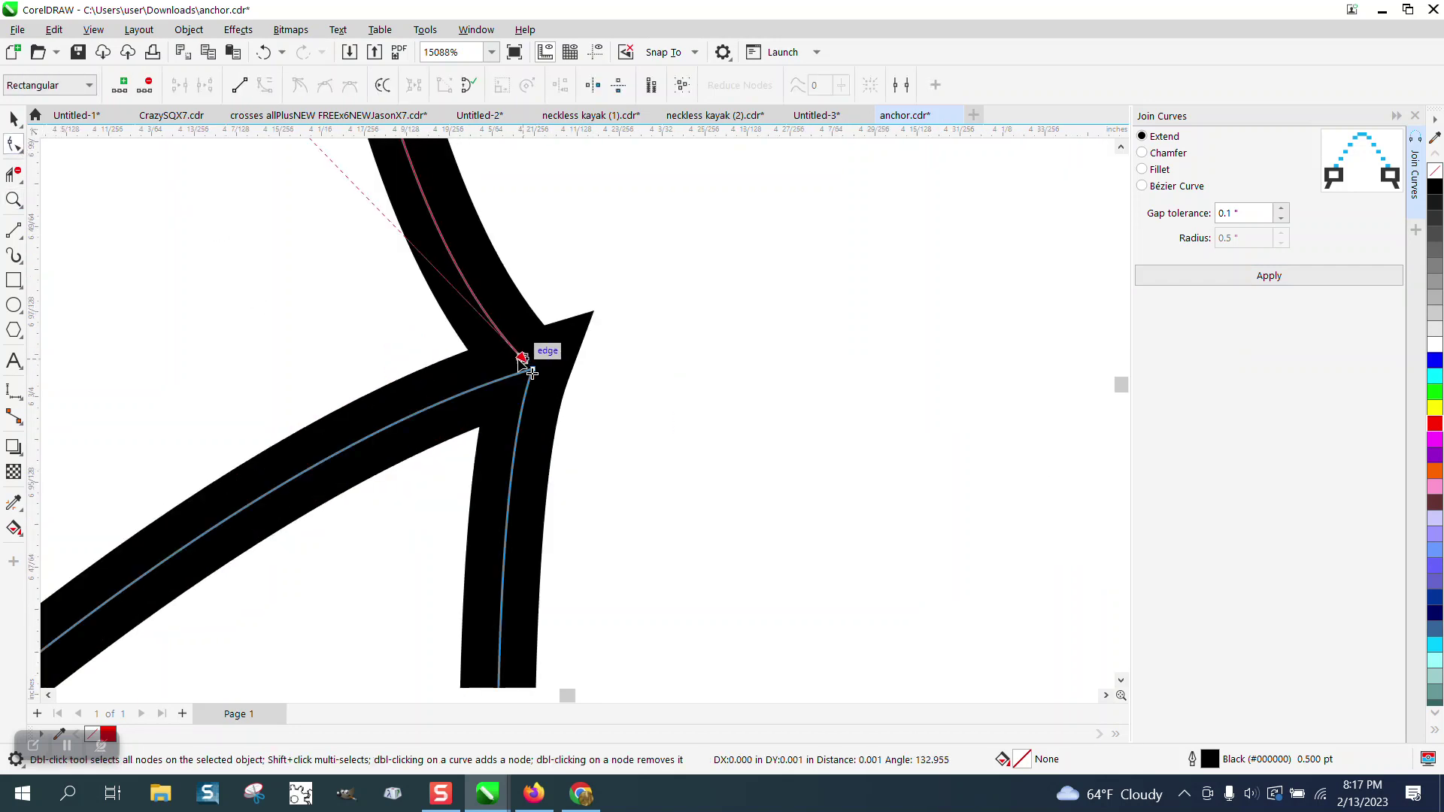
mouse_move(522, 360)
left_mouse_down()
mouse_move(504, 329)
mouse_move(562, 342)
left_mouse_up()
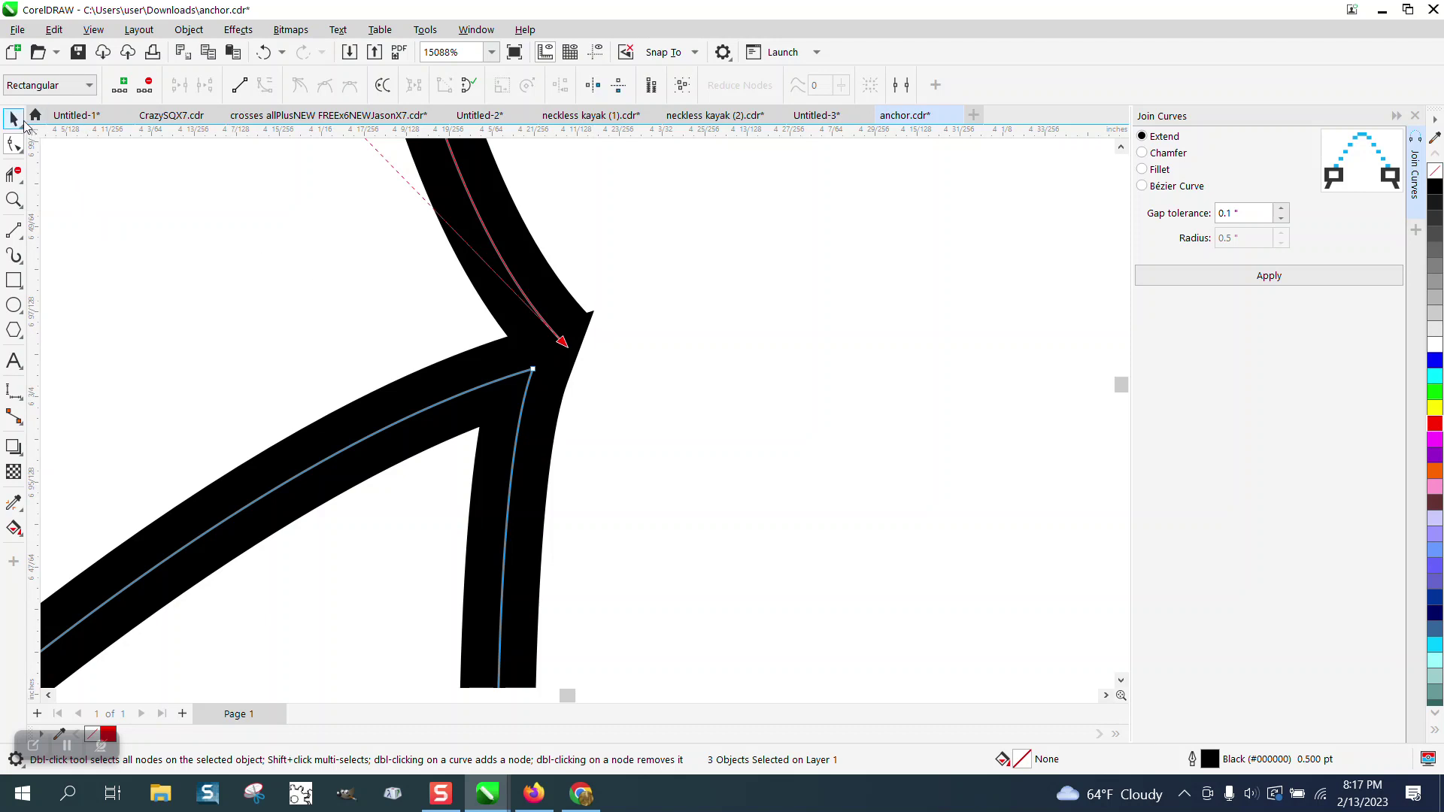
Step: Deselect everything and set the property bar's nudge distance to .001 inch
left_click(21, 120)
scroll(620, 245, "down", 1)
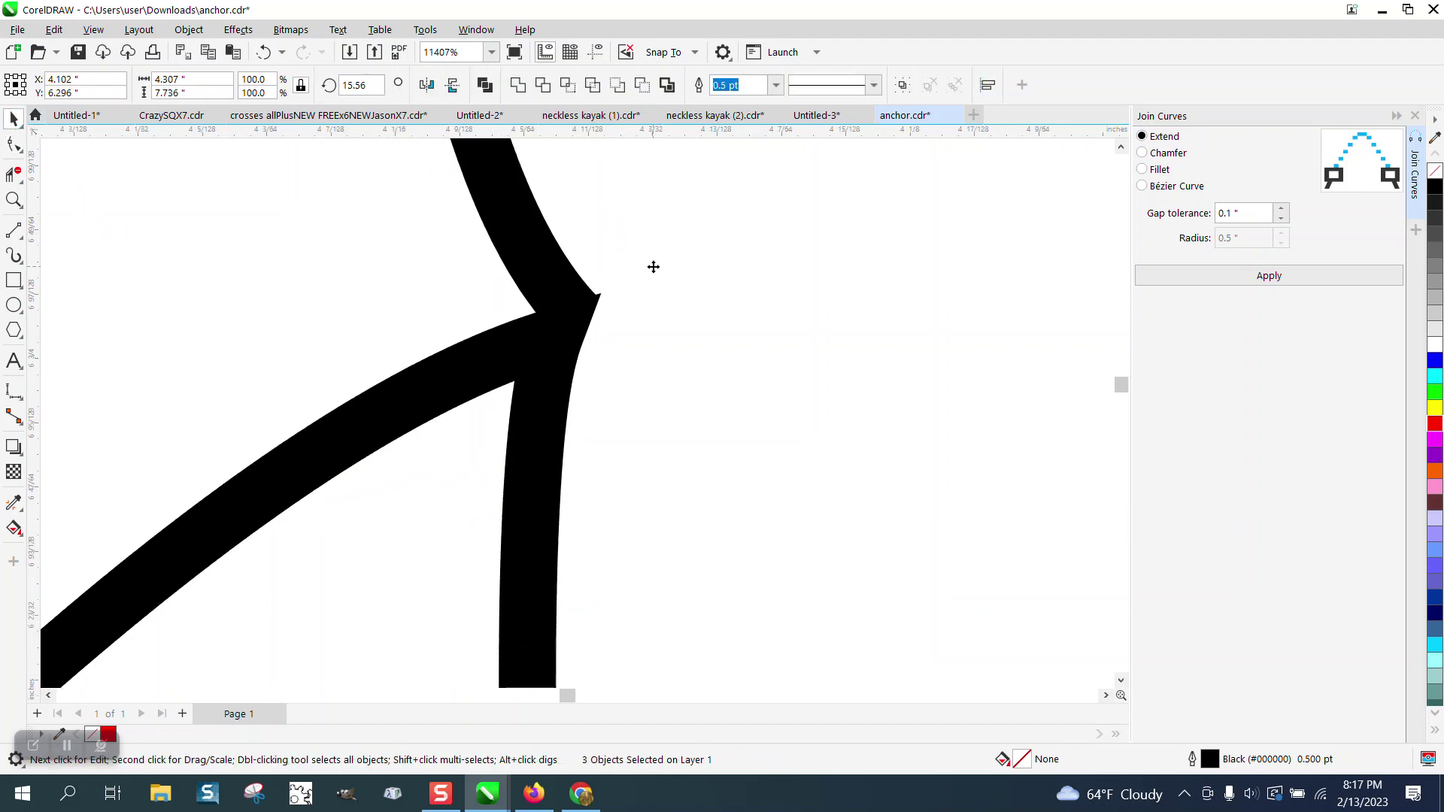
scroll(582, 264, "down", 1)
scroll(404, 309, "down", 1)
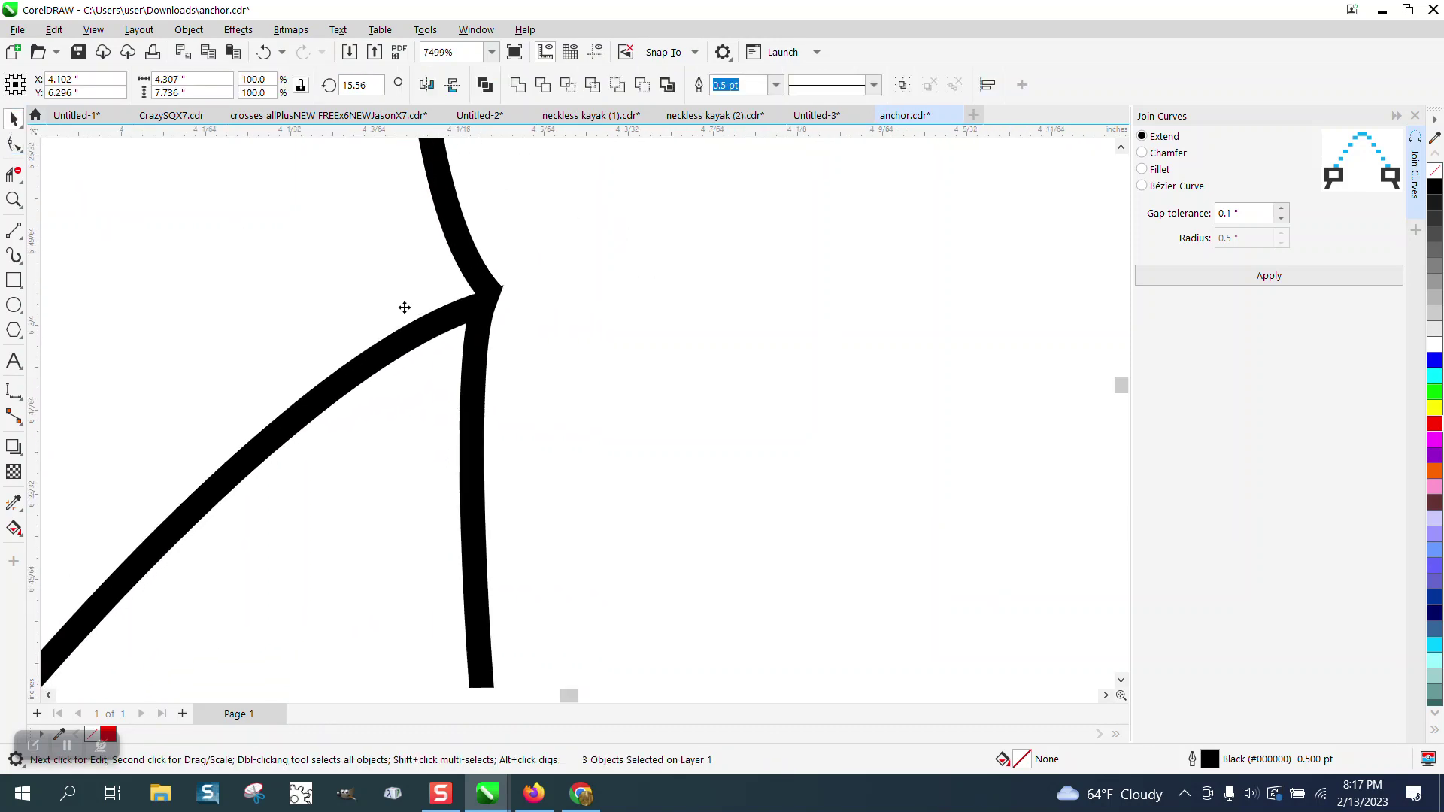
scroll(752, 331, "down", 1)
scroll(526, 333, "down", 1)
scroll(526, 333, "down", 2)
left_click(258, 242)
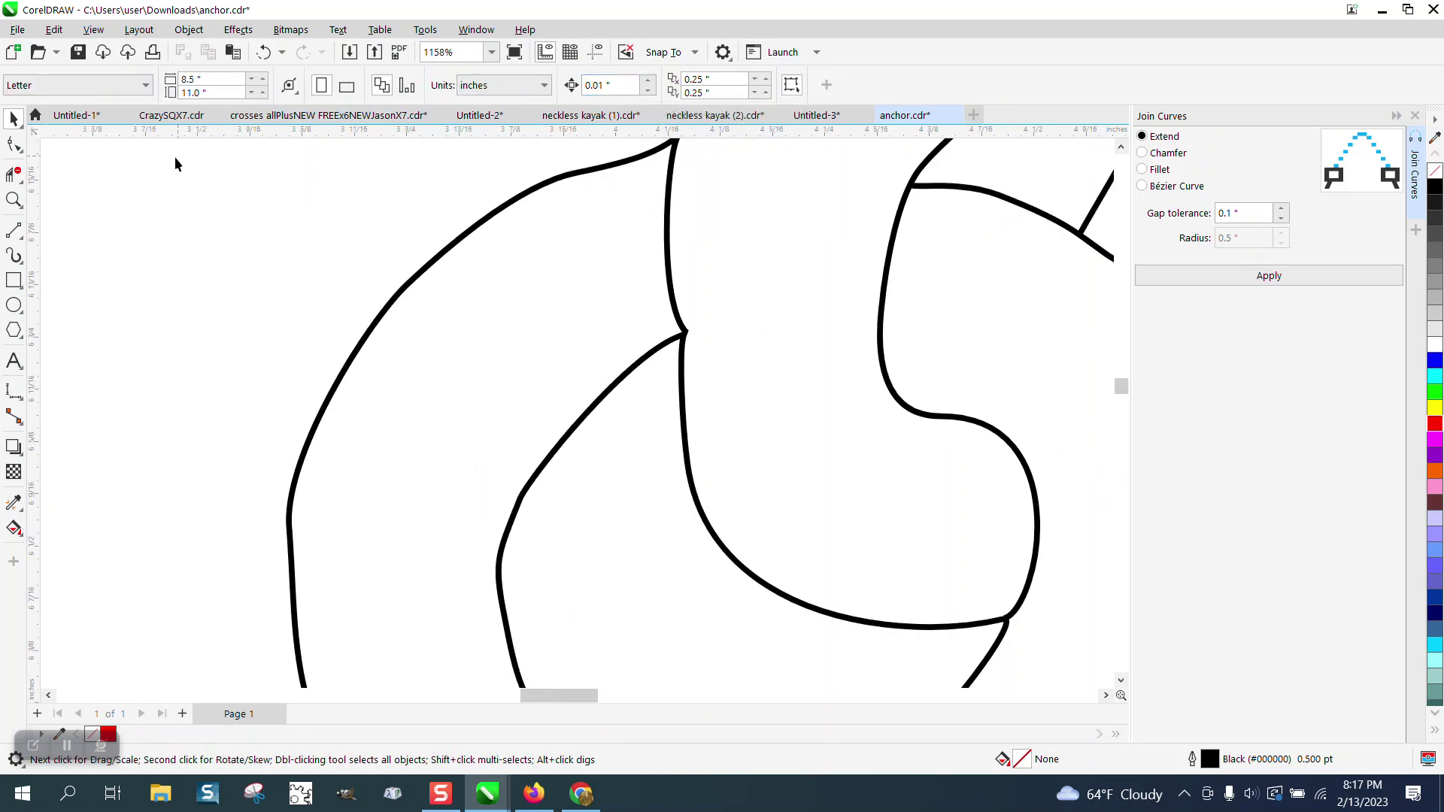
left_click(600, 88)
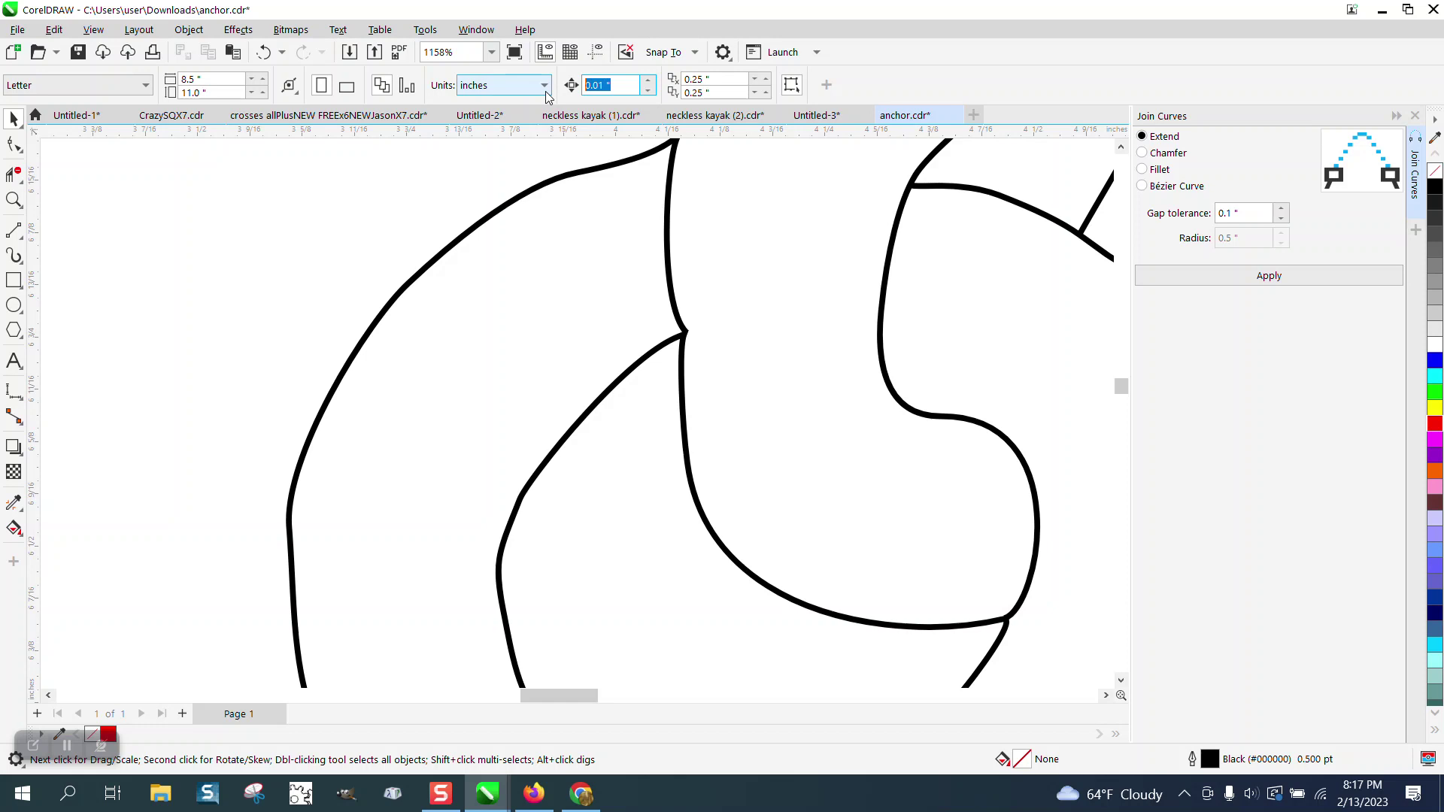
type(".0")
key("Return")
left_click(14, 199)
Step: Pull the upper stroke's end node clear of the corner, then select the lower curve's corner node
left_click_drag(687, 306, 727, 372)
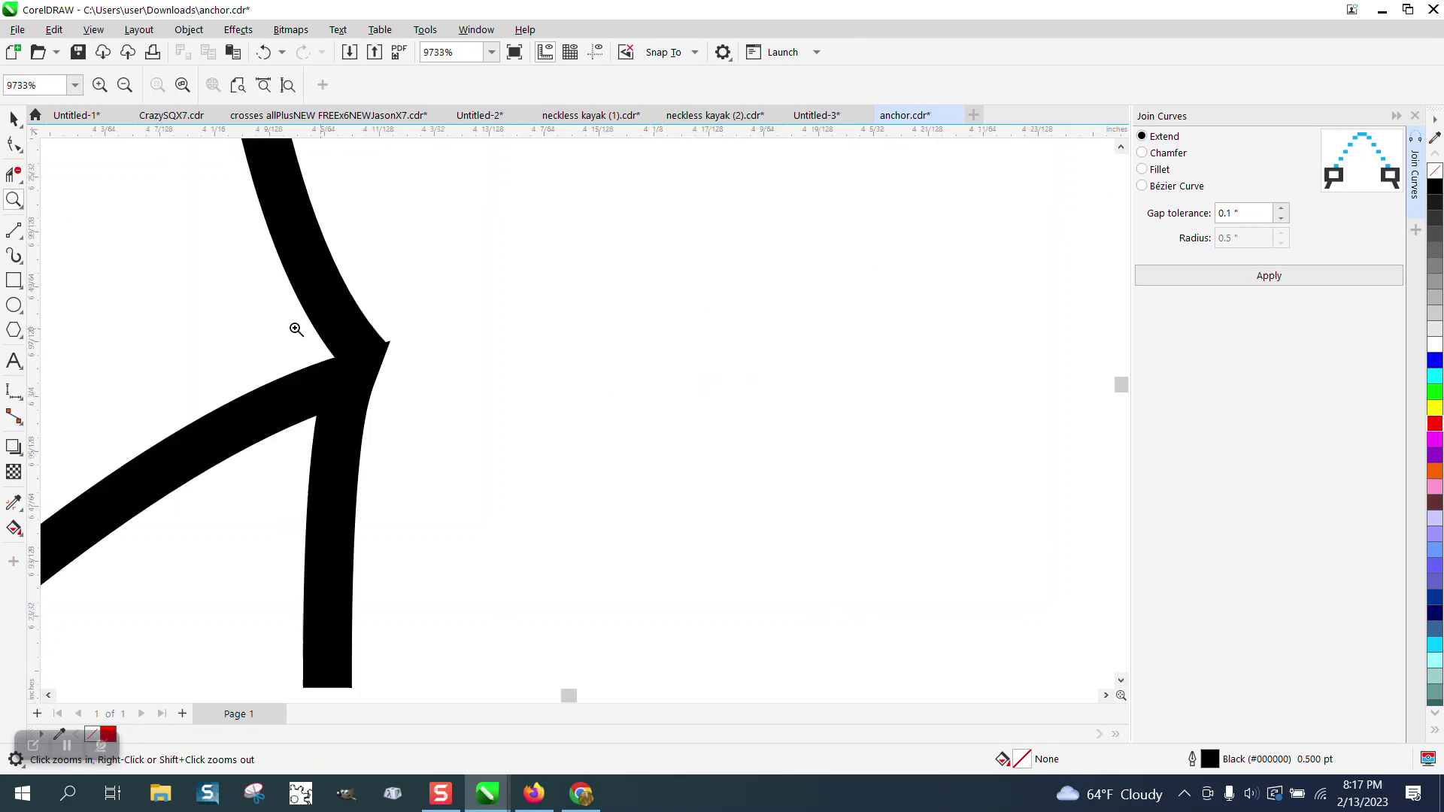
left_click(15, 143)
left_click(365, 336)
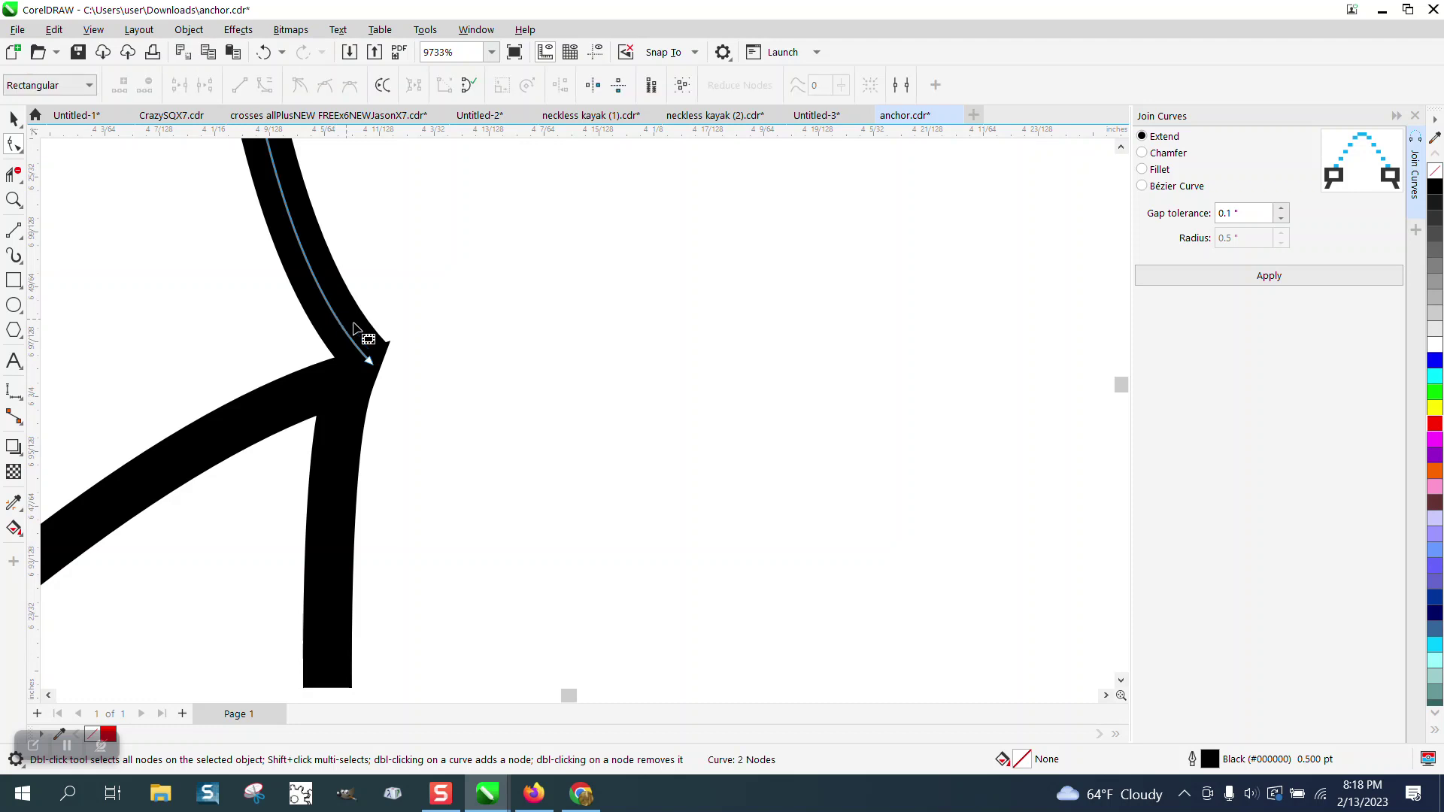
left_click(369, 362)
left_click_drag(374, 367, 393, 366)
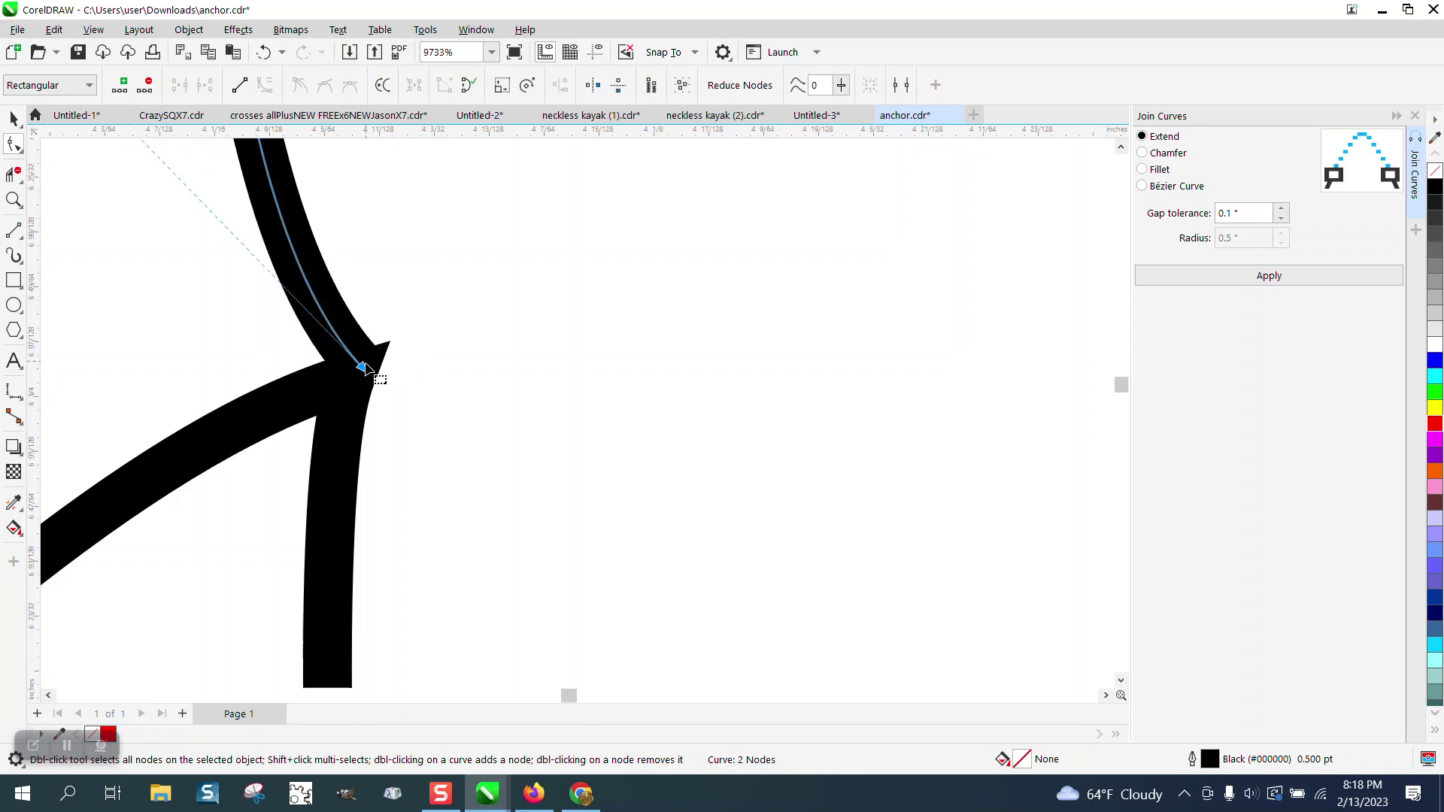
left_click_drag(364, 368, 450, 316)
left_click(379, 382)
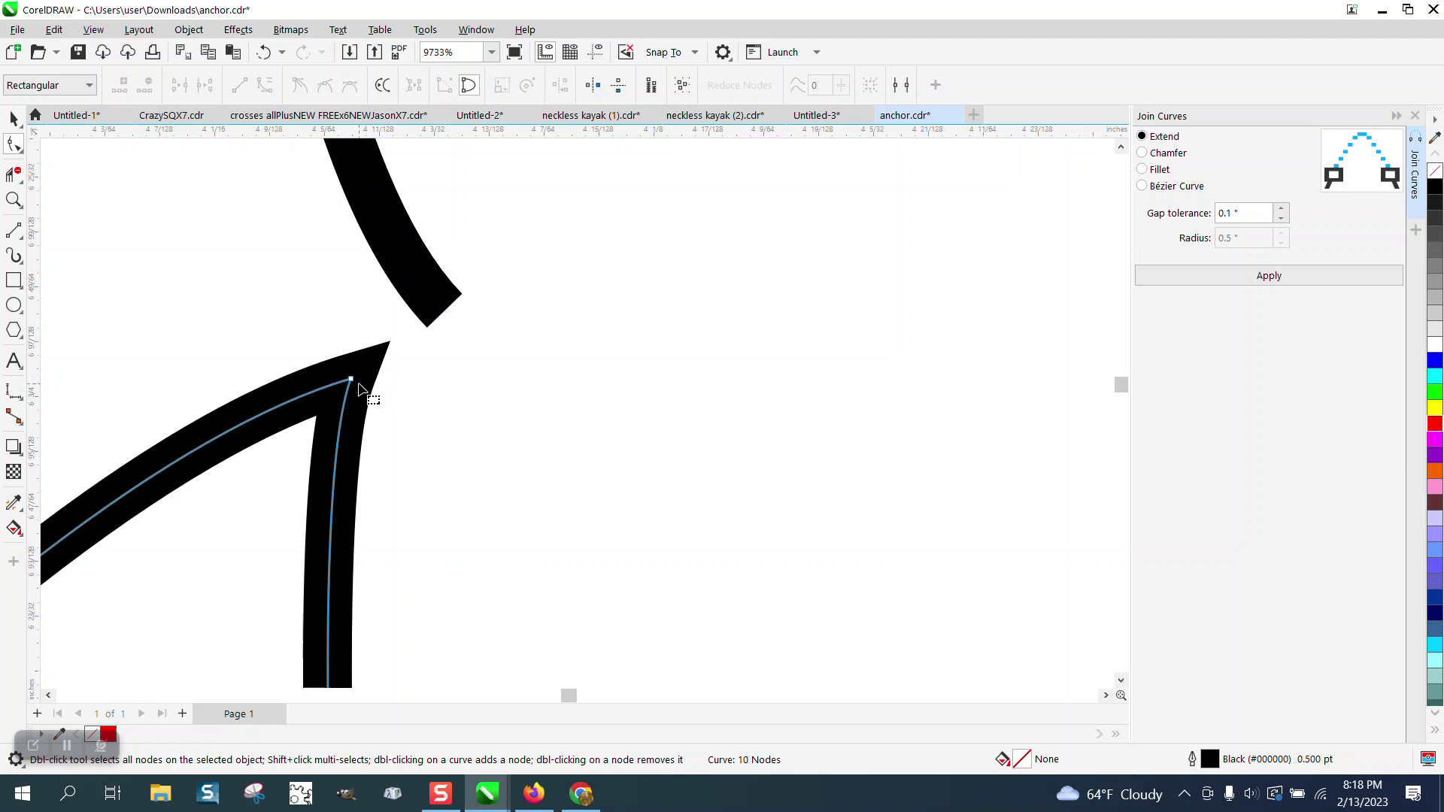
left_click(351, 379)
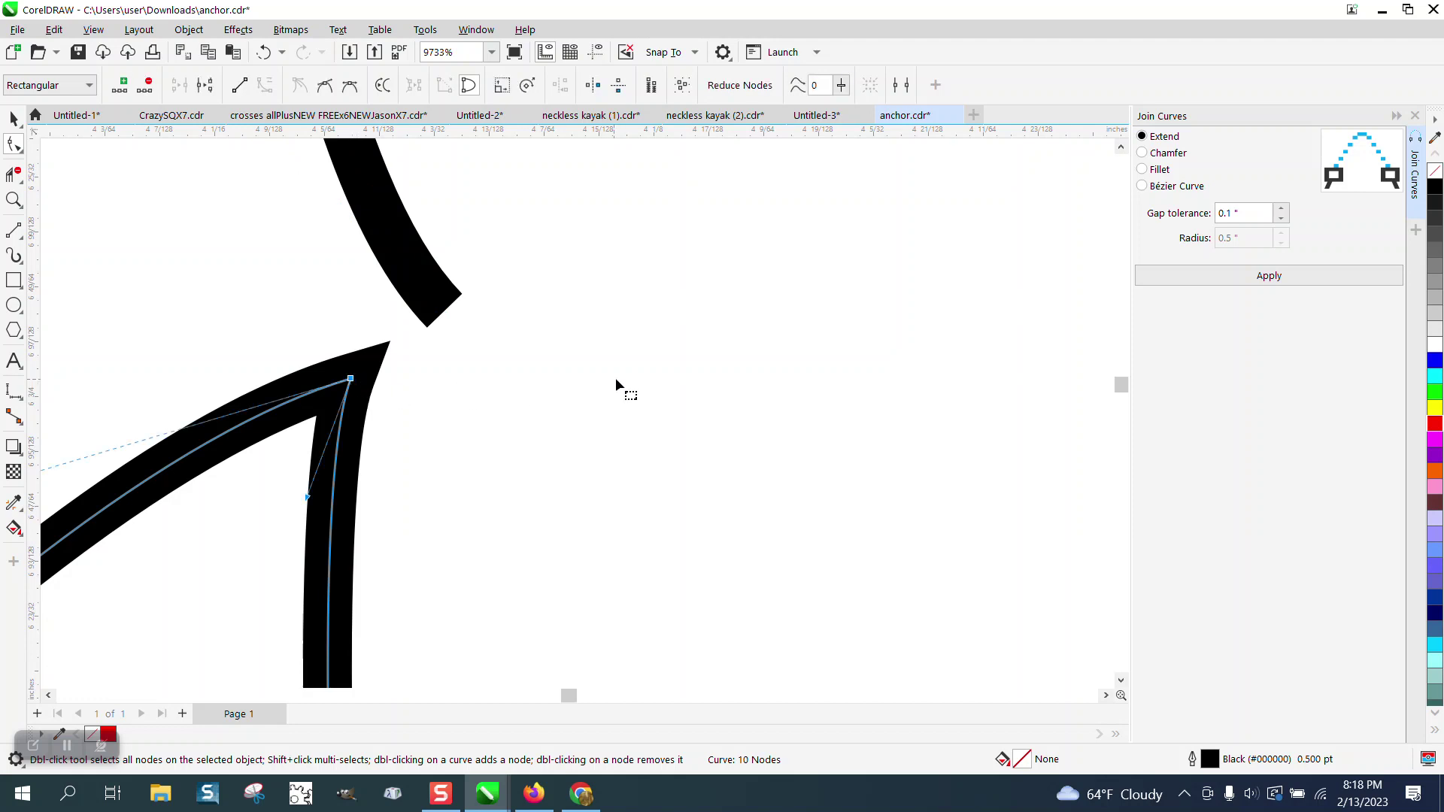
Step: Give the lower curve Round corners in Outline Pen and drag the upper stroke's end onto that corner
key("F12")
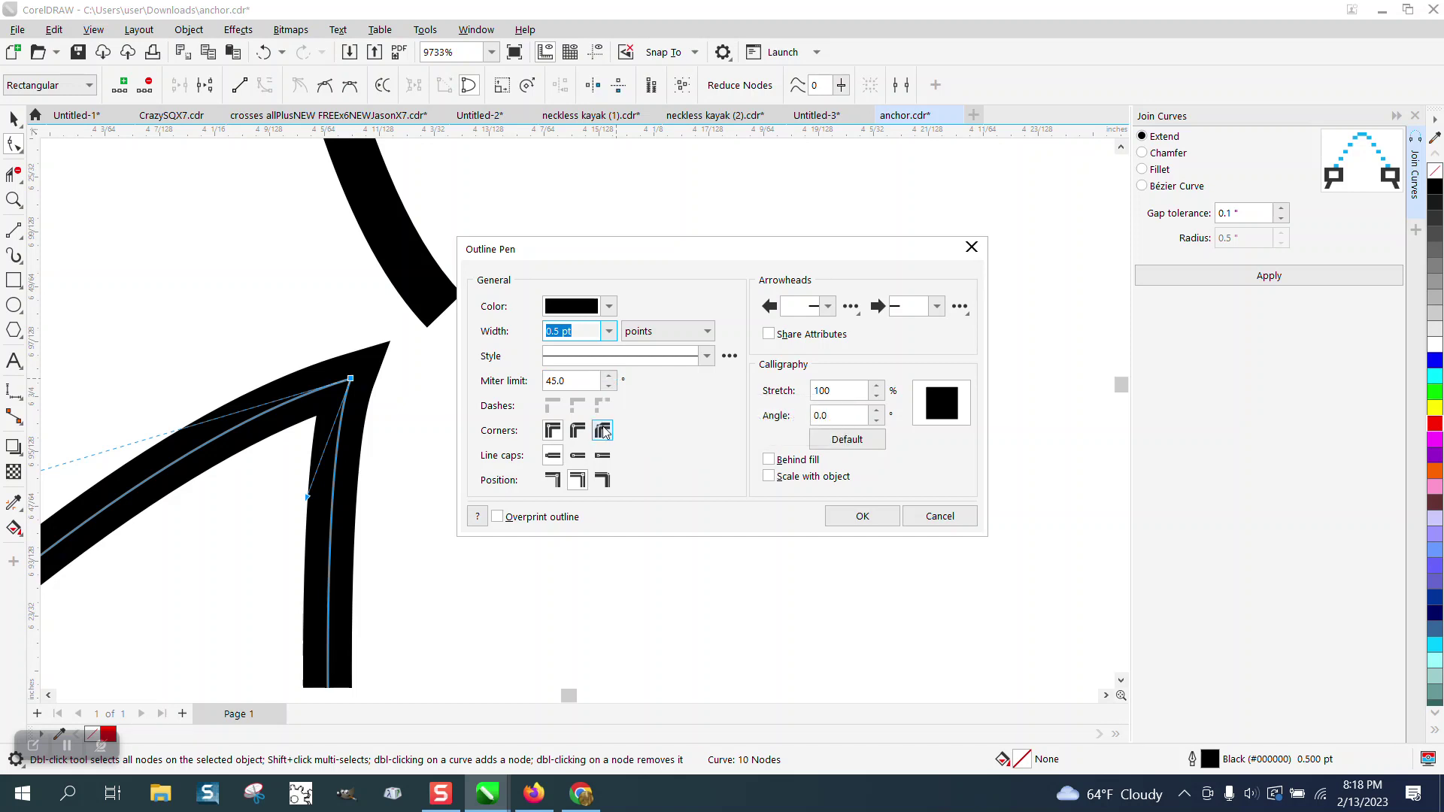
left_click(580, 433)
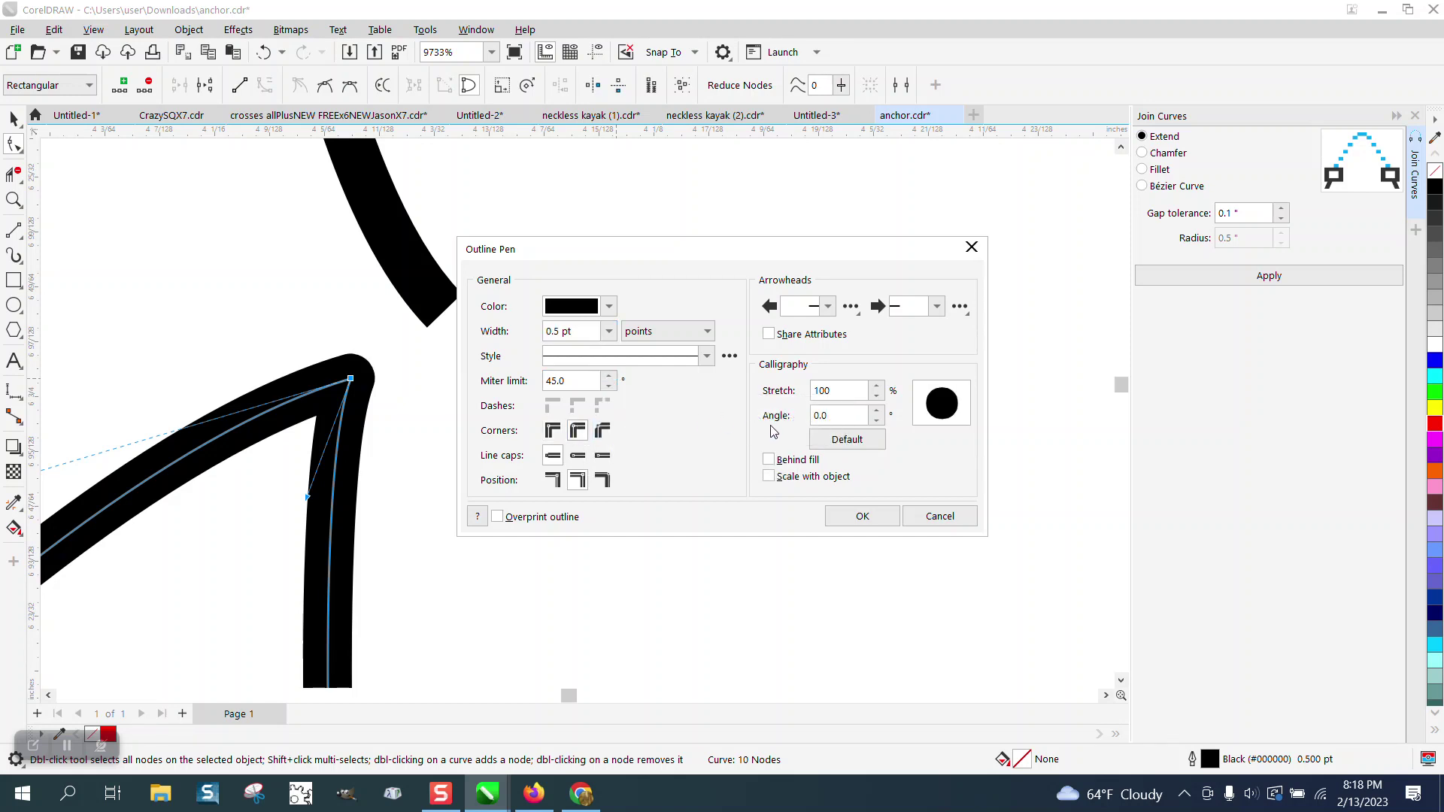
left_click(869, 517)
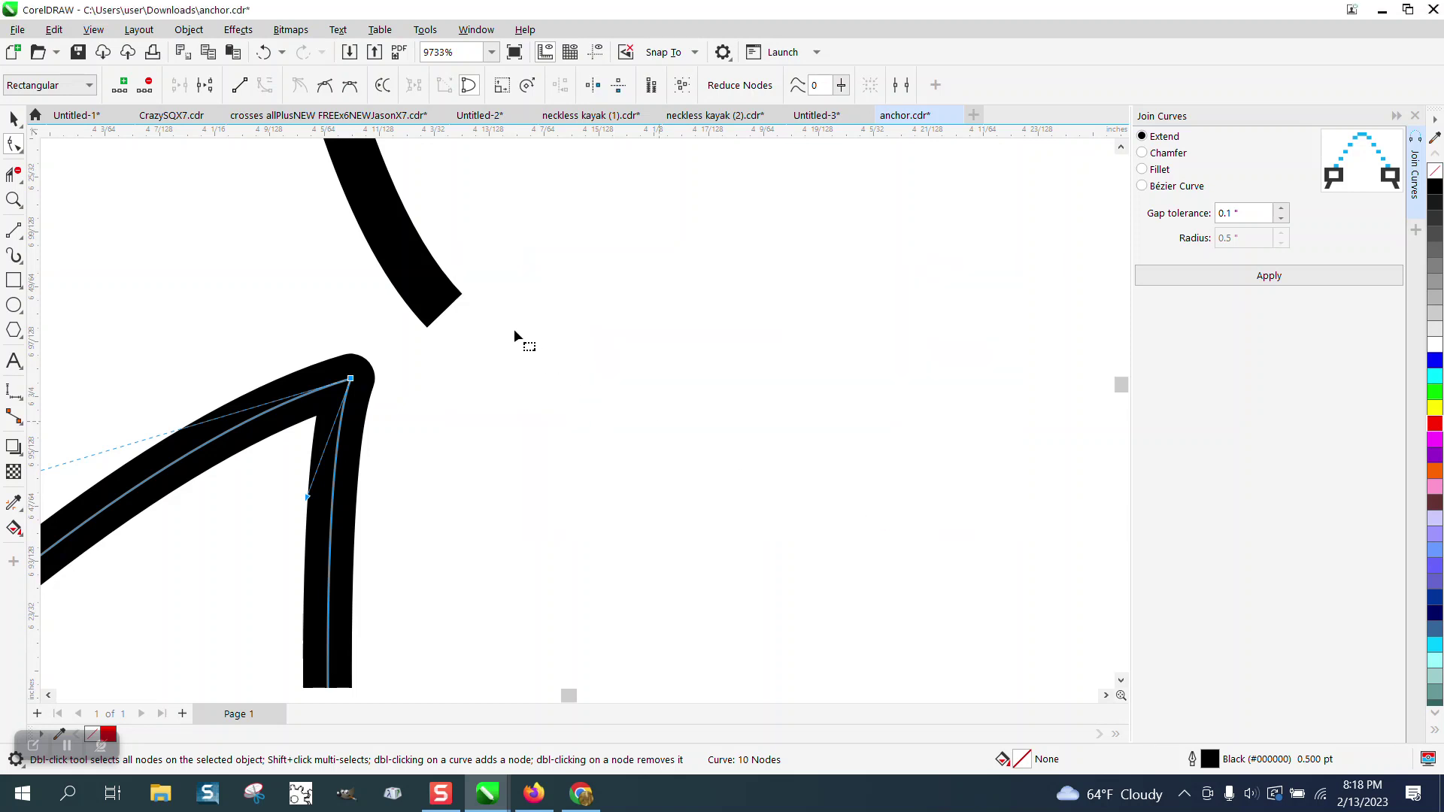
left_click_drag(442, 305, 351, 387)
scroll(485, 301, "down", 10)
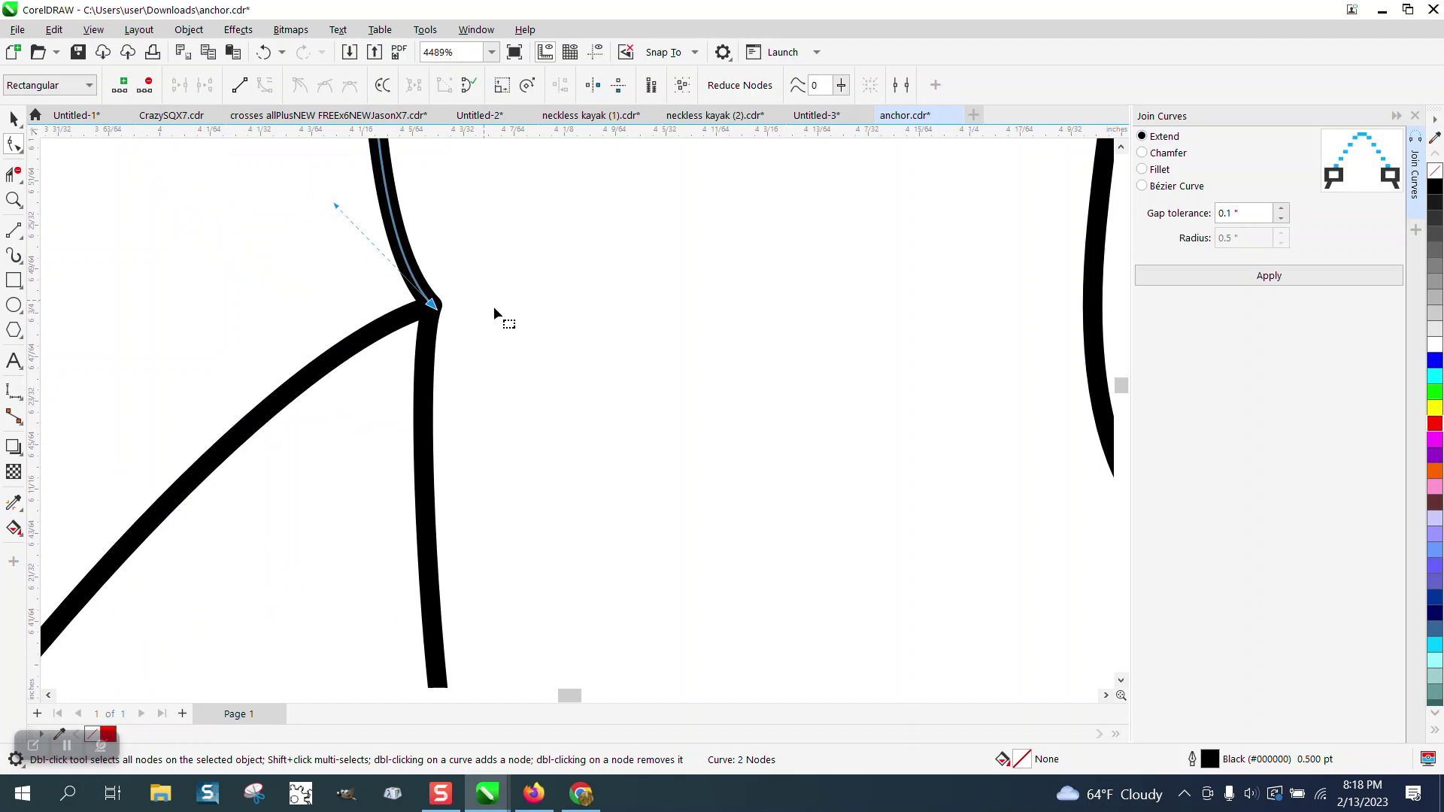
scroll(489, 319, "down", 2)
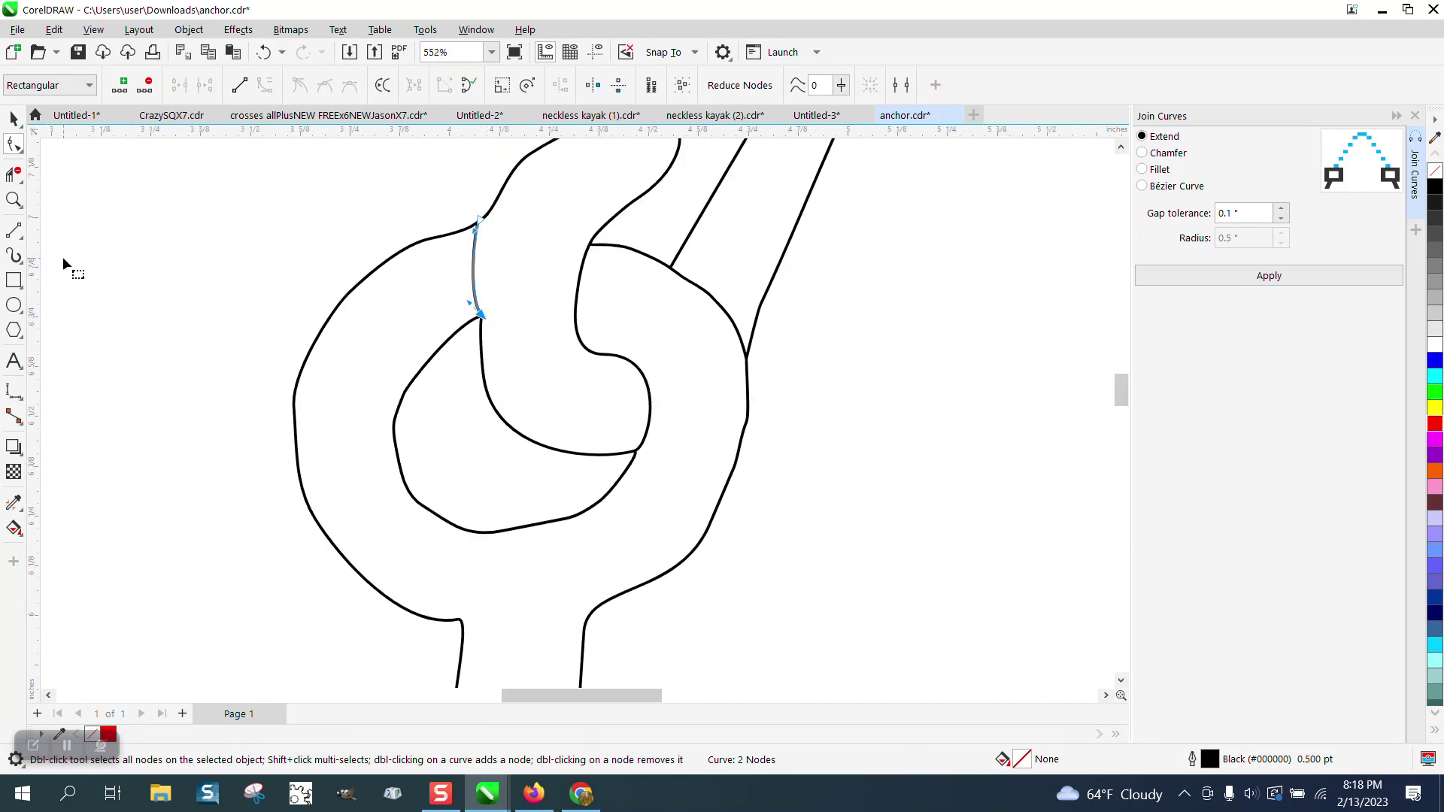
left_click(14, 199)
left_click_drag(553, 421, 714, 511)
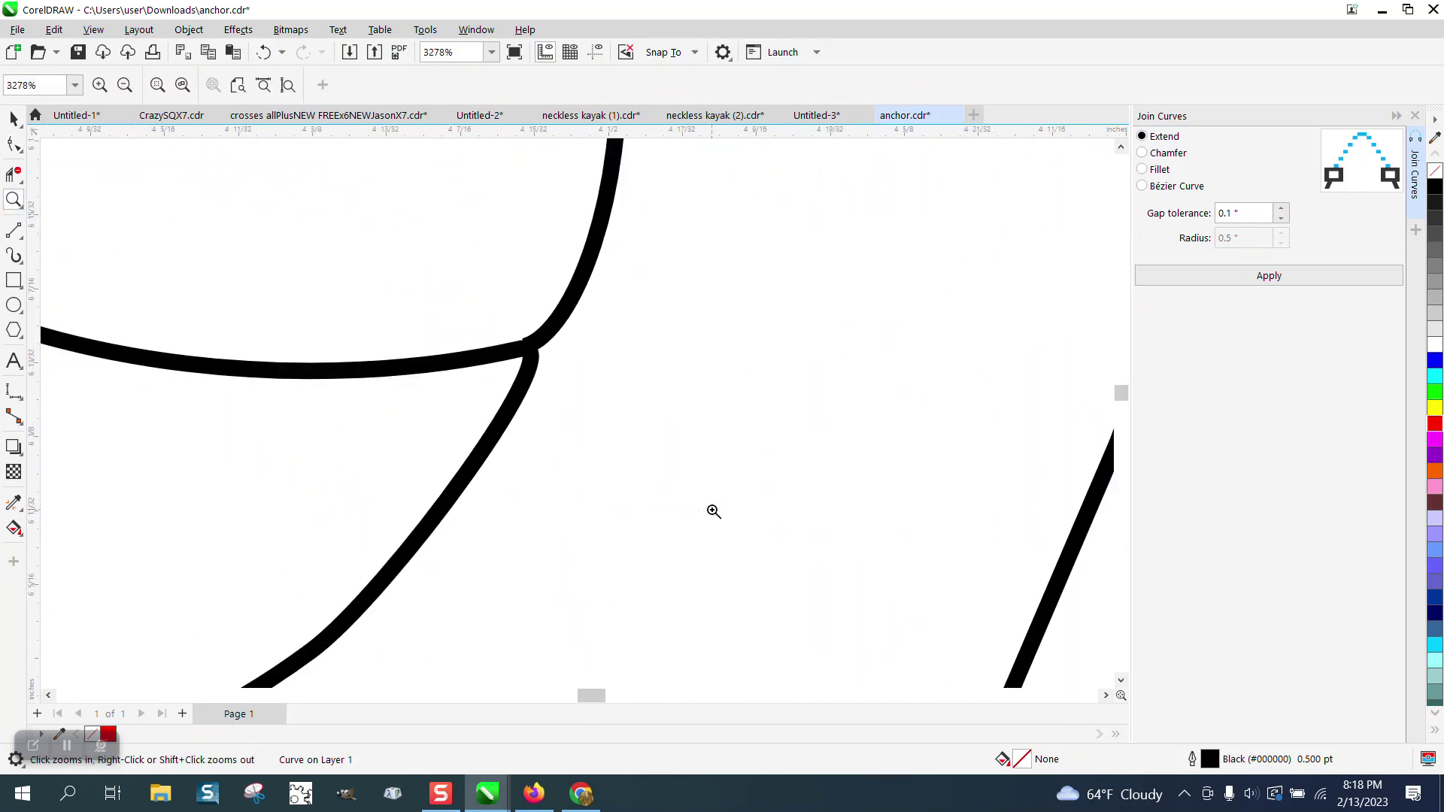
left_click_drag(496, 328, 559, 384)
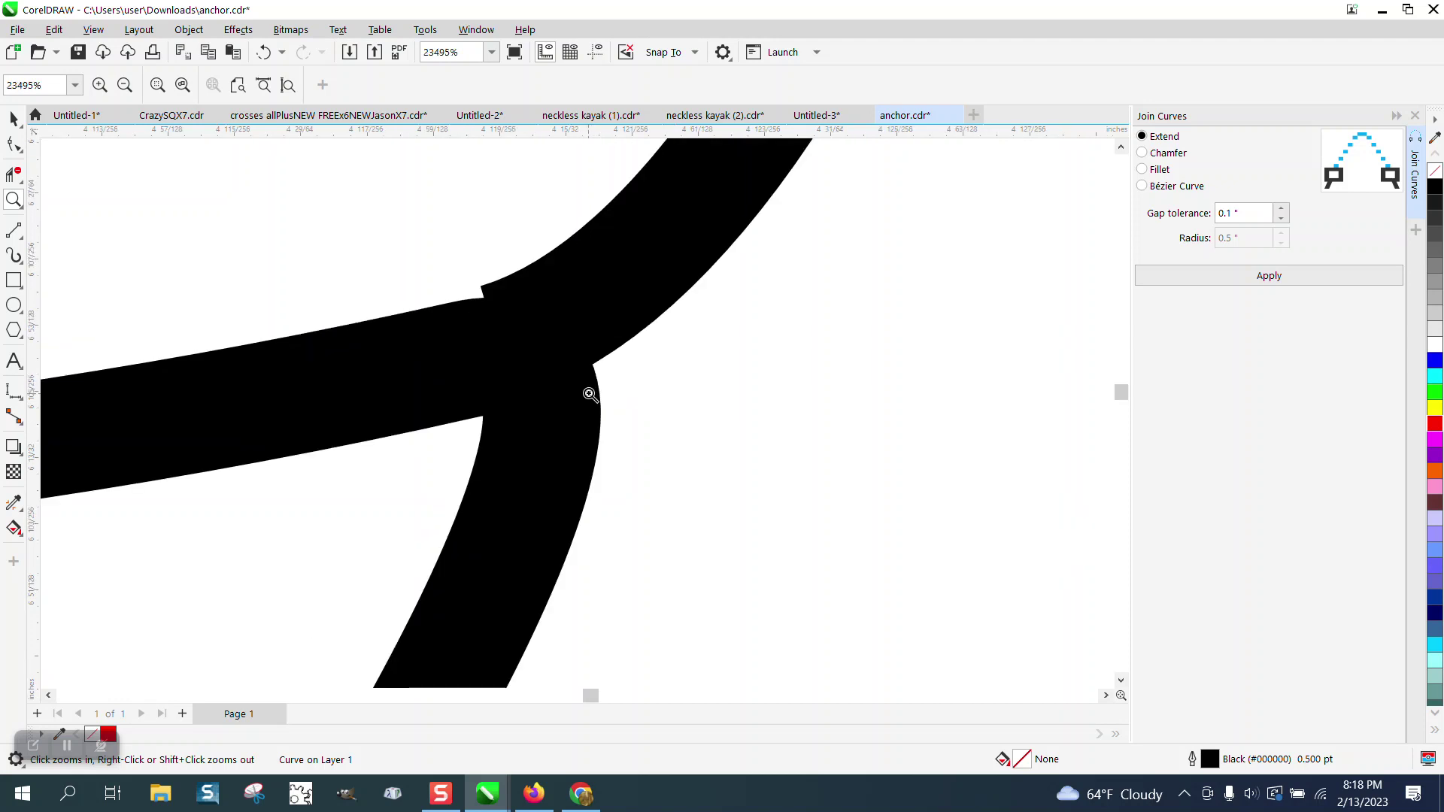
left_click(13, 144)
left_click(549, 298)
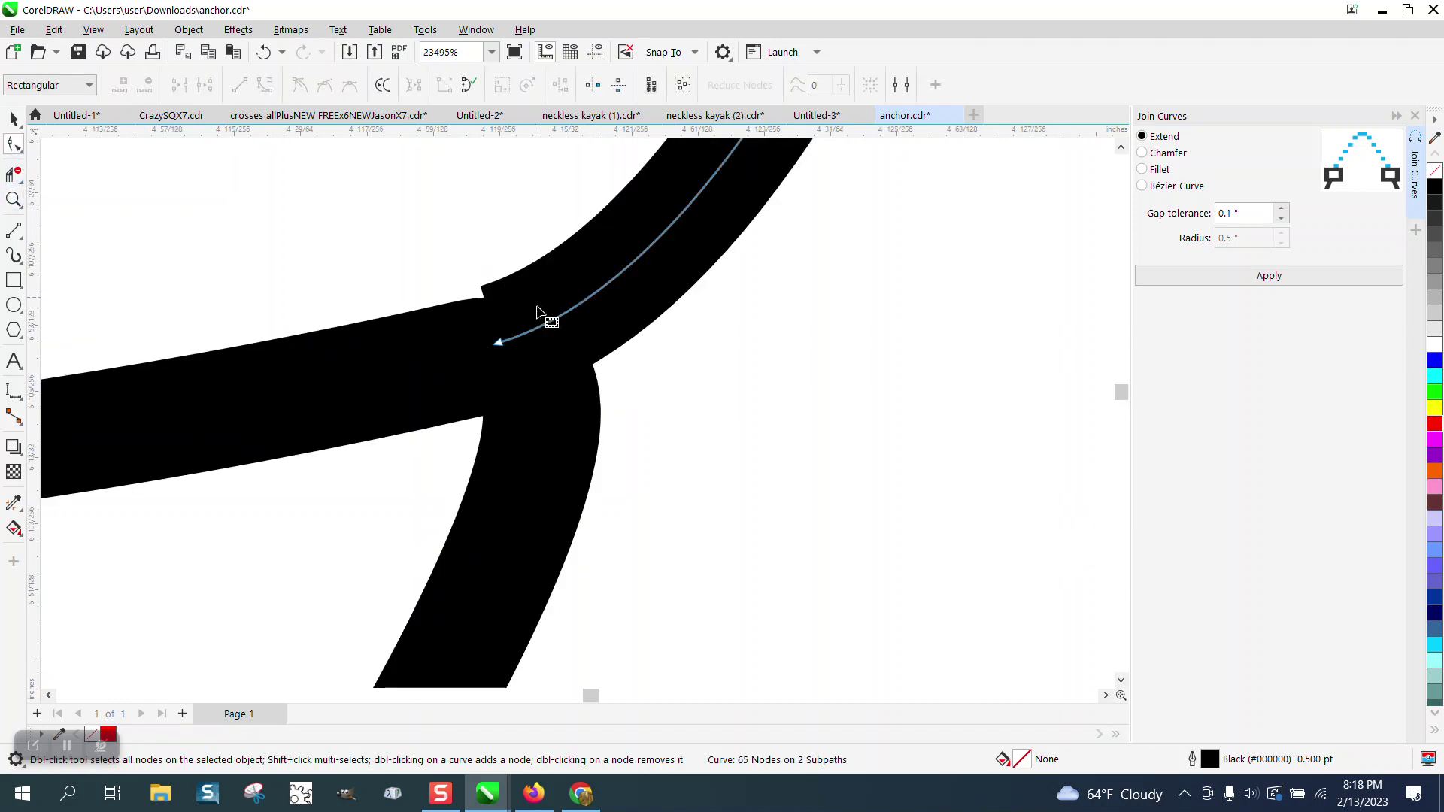
left_click(500, 344)
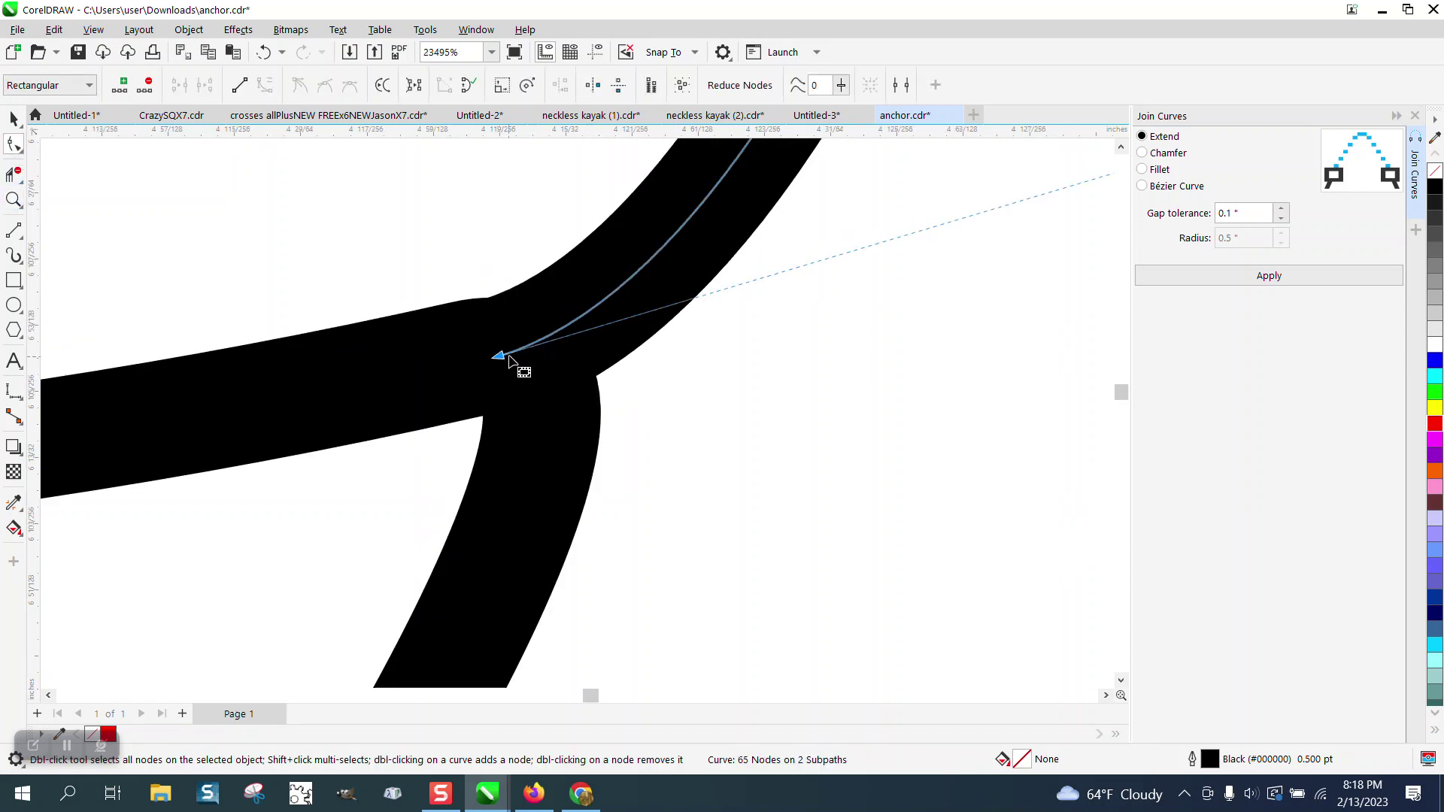
scroll(505, 344, "down", 1)
scroll(671, 374, "down", 6)
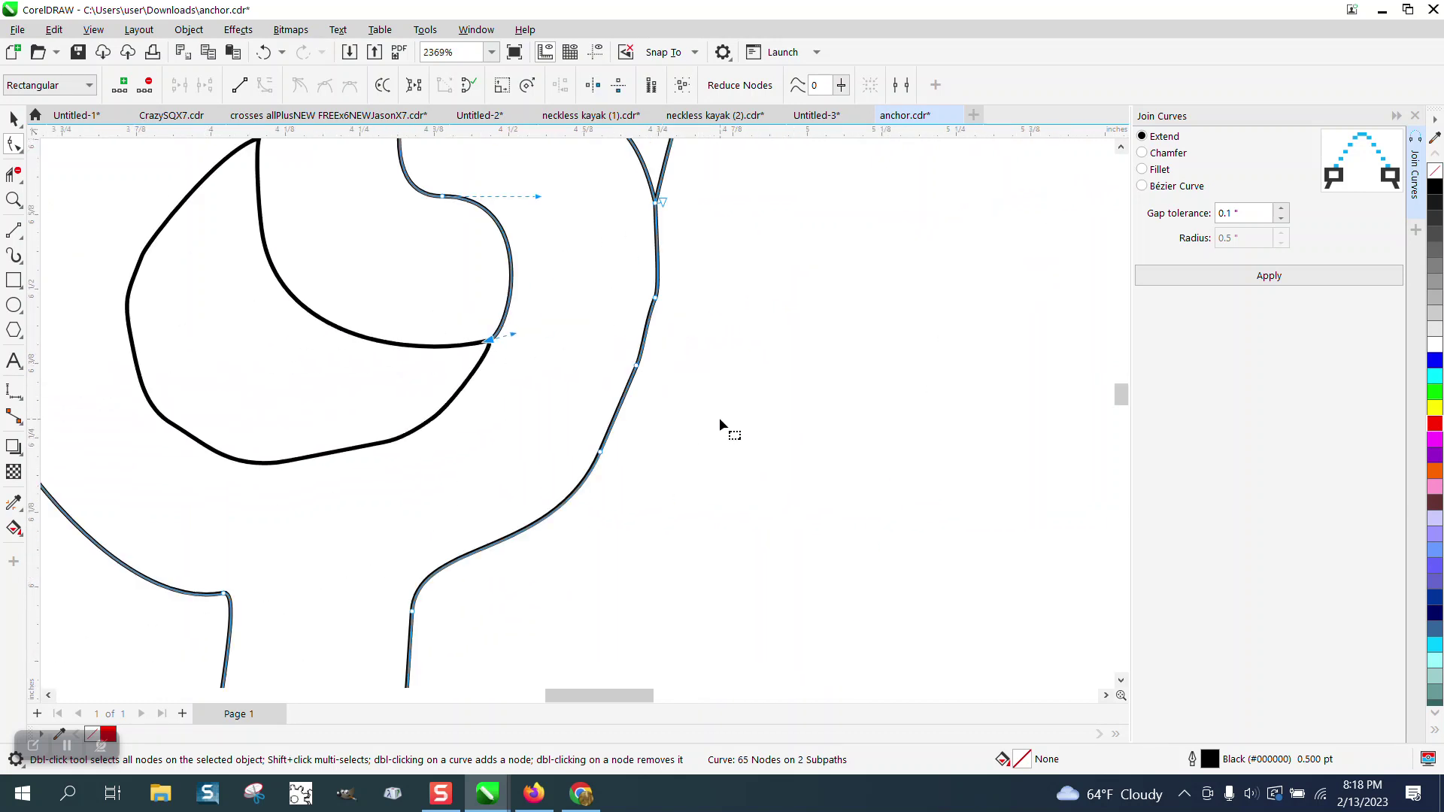
scroll(501, 350, "down", 2)
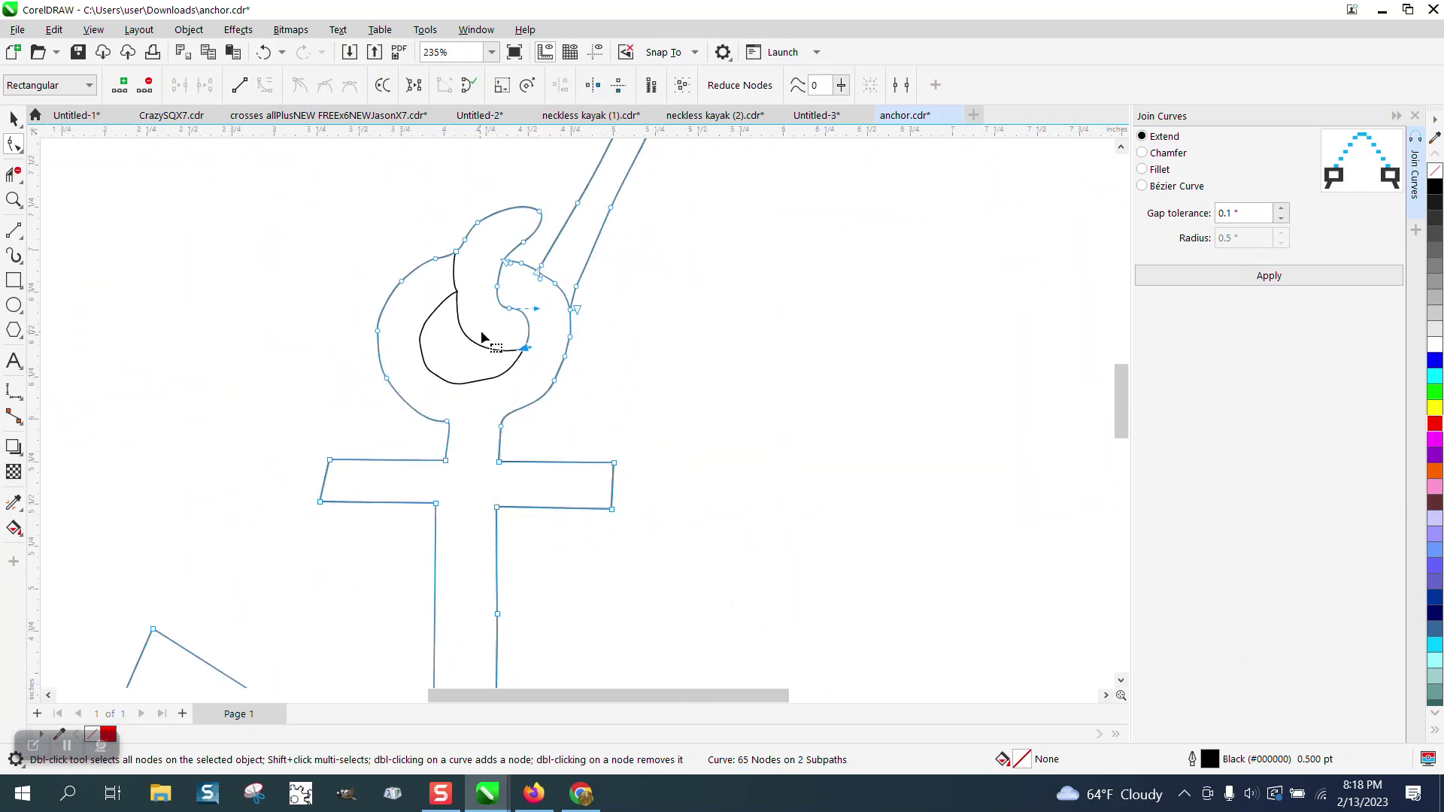
scroll(497, 376, "down", 1)
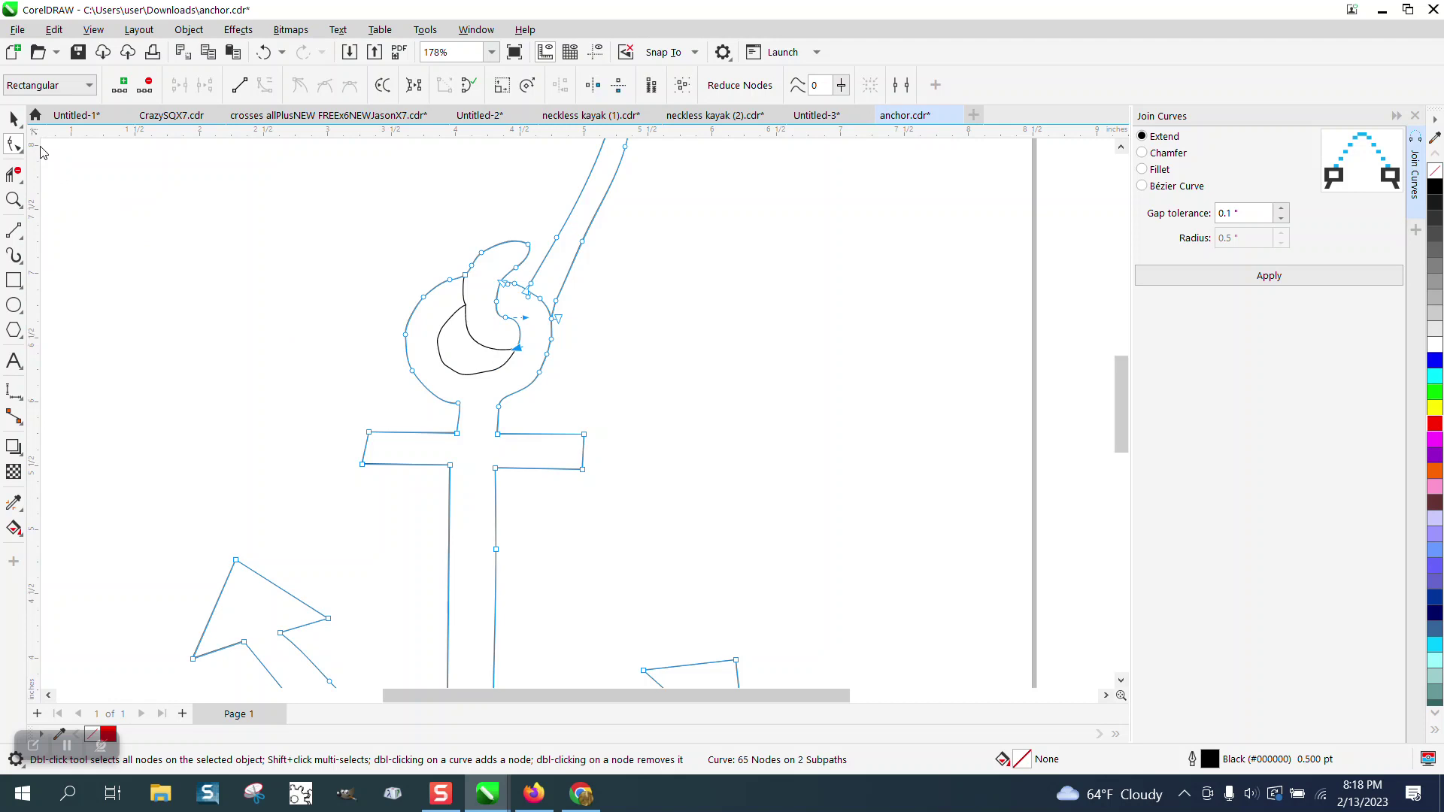
left_click(15, 119)
scroll(291, 297, "down", 1)
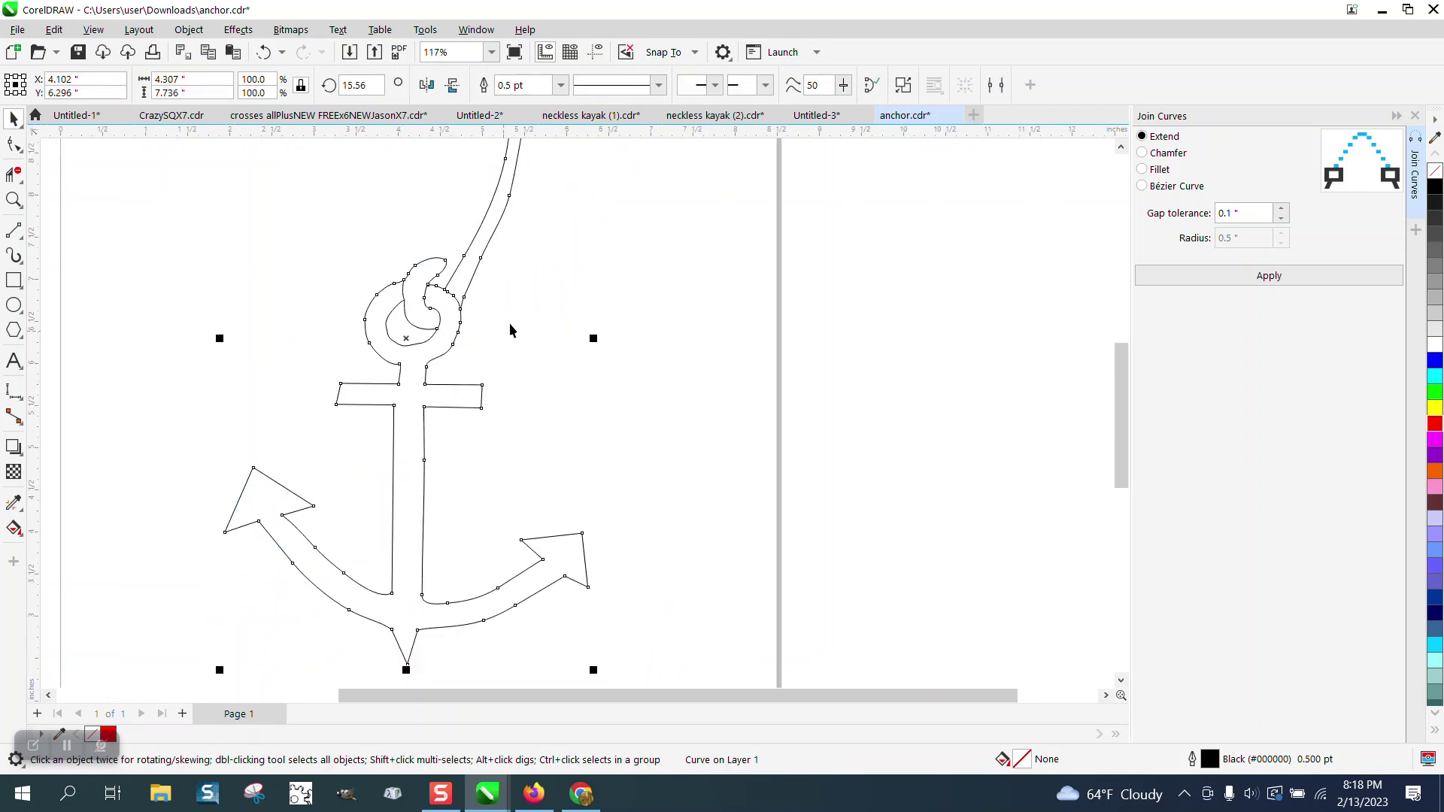
scroll(474, 383, "down", 2)
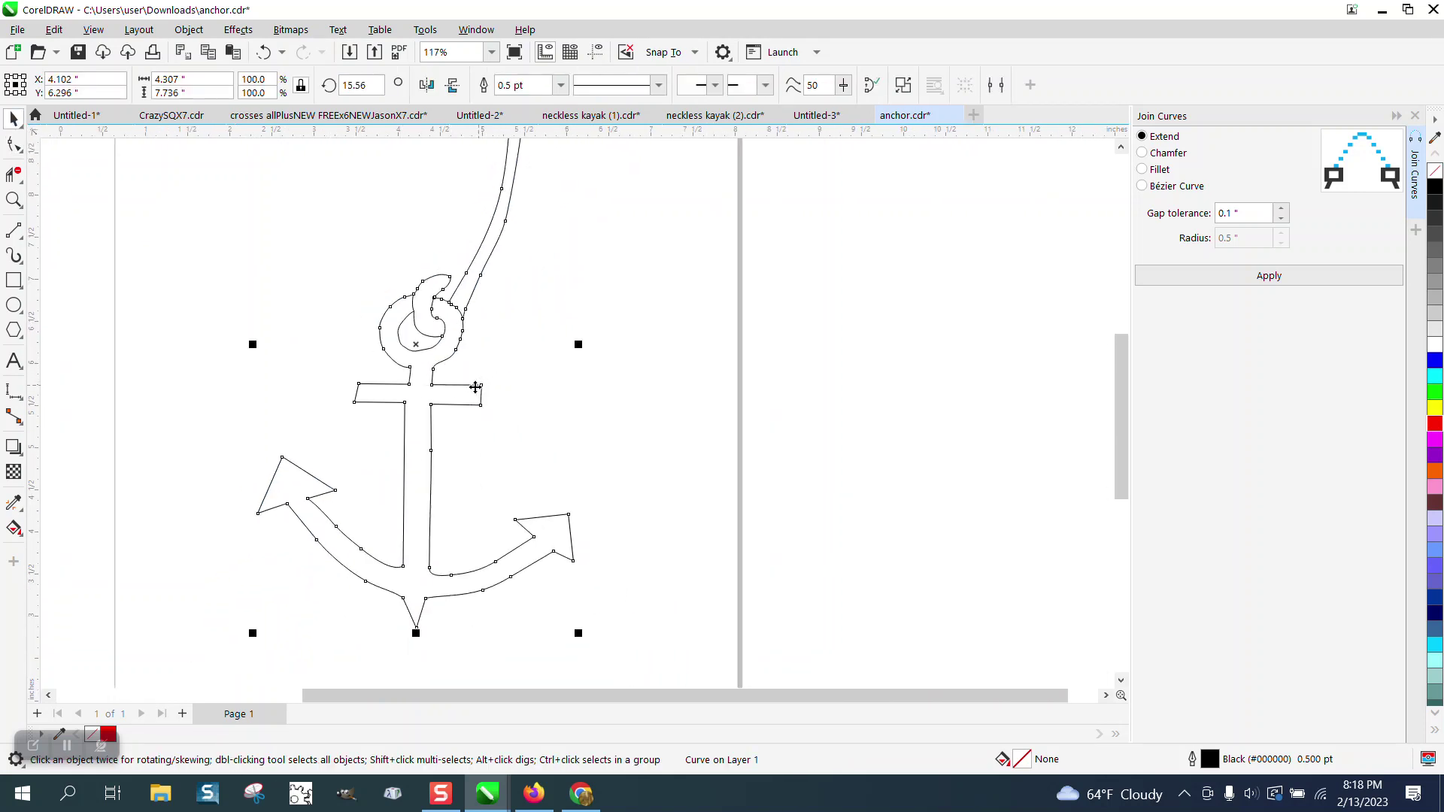
left_click(14, 199)
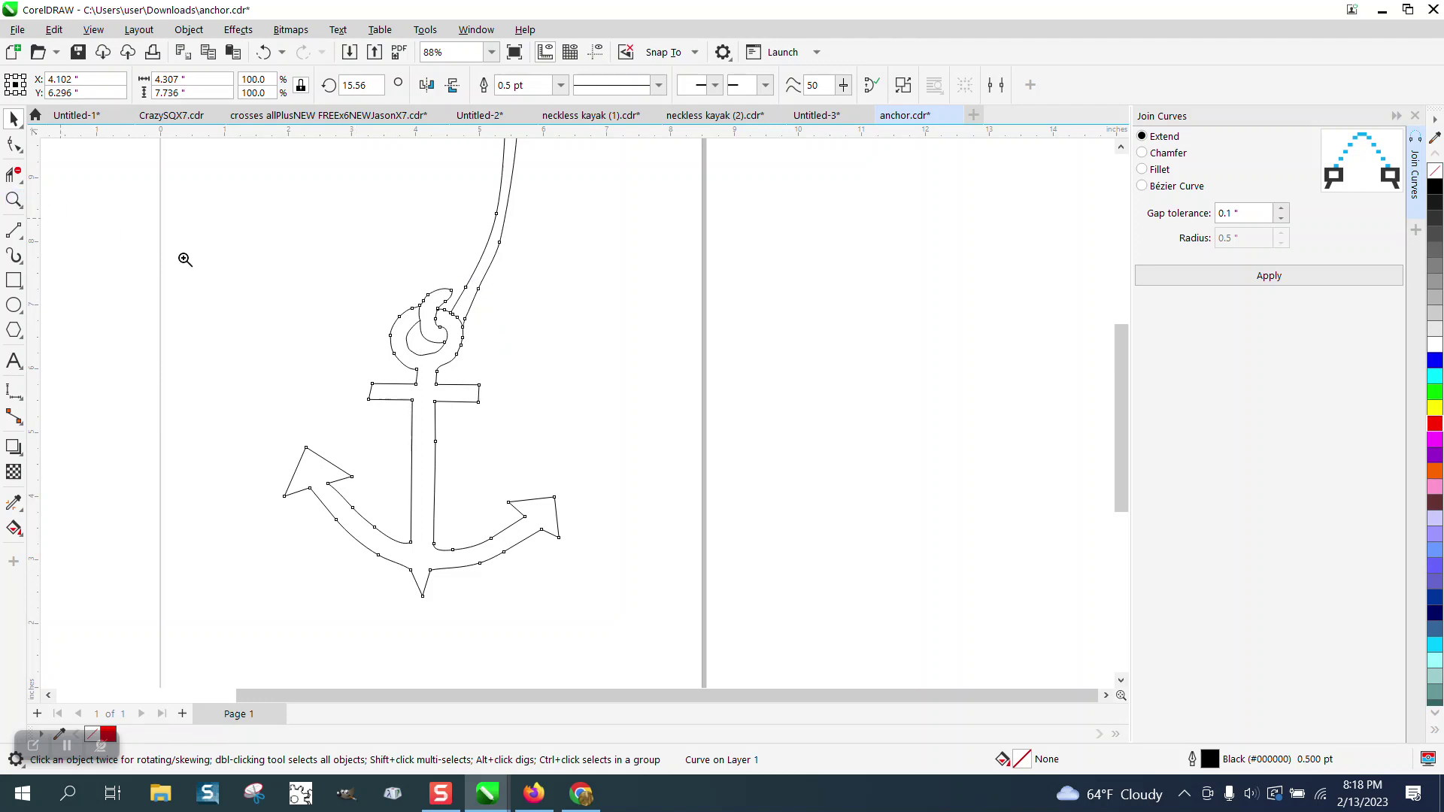
left_click_drag(339, 316, 614, 495)
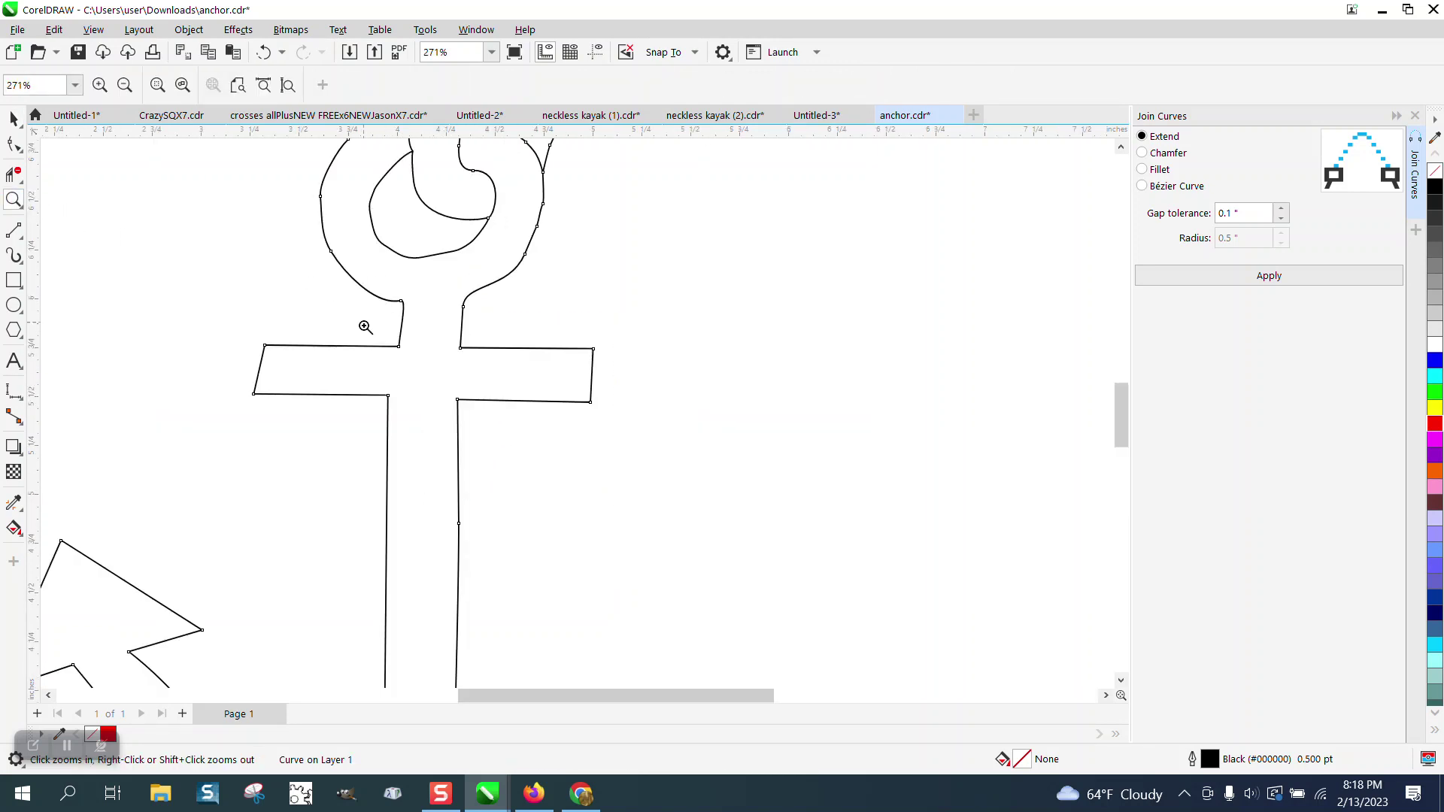
scroll(444, 355, "down", 7)
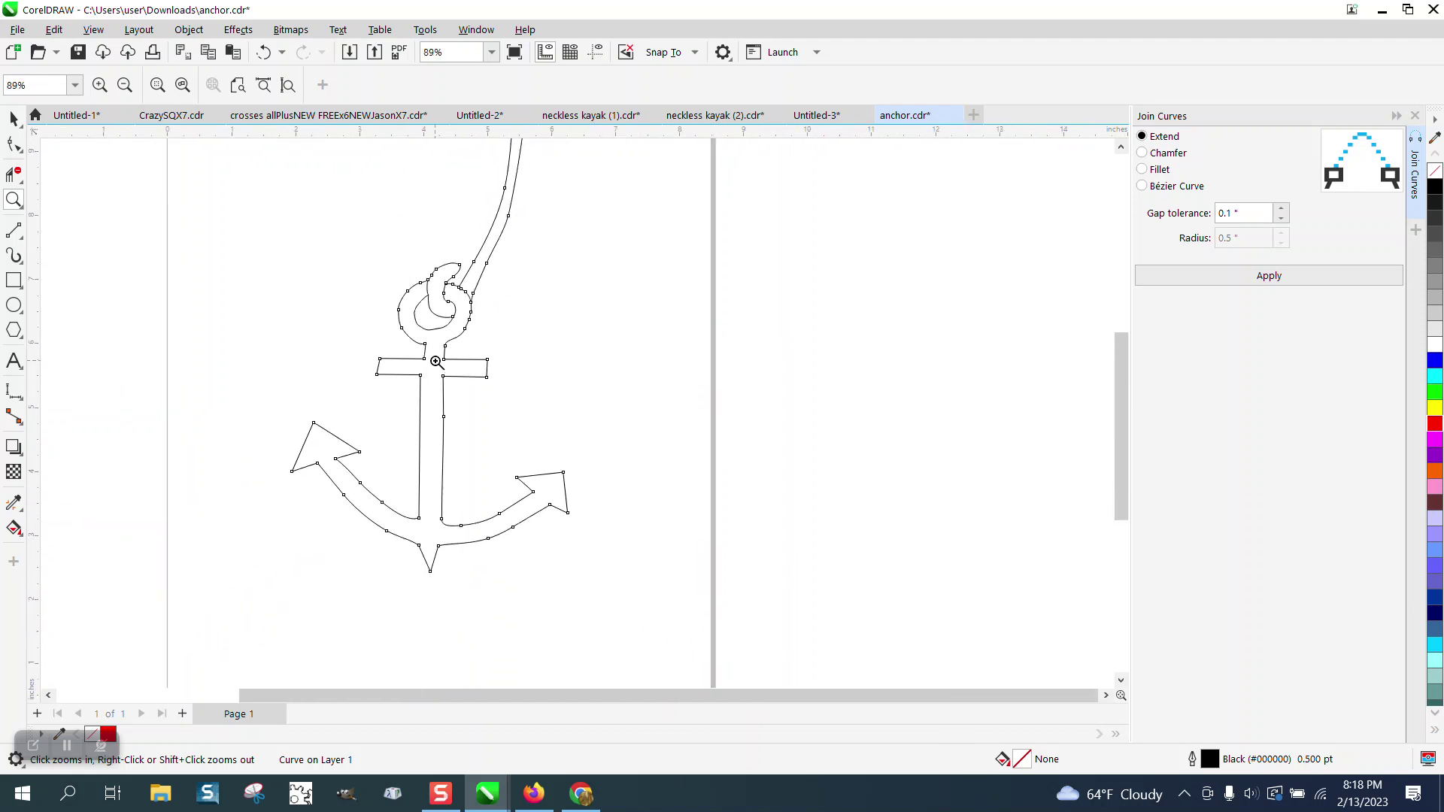
scroll(436, 360, "down", 3)
scroll(406, 441, "up", 8)
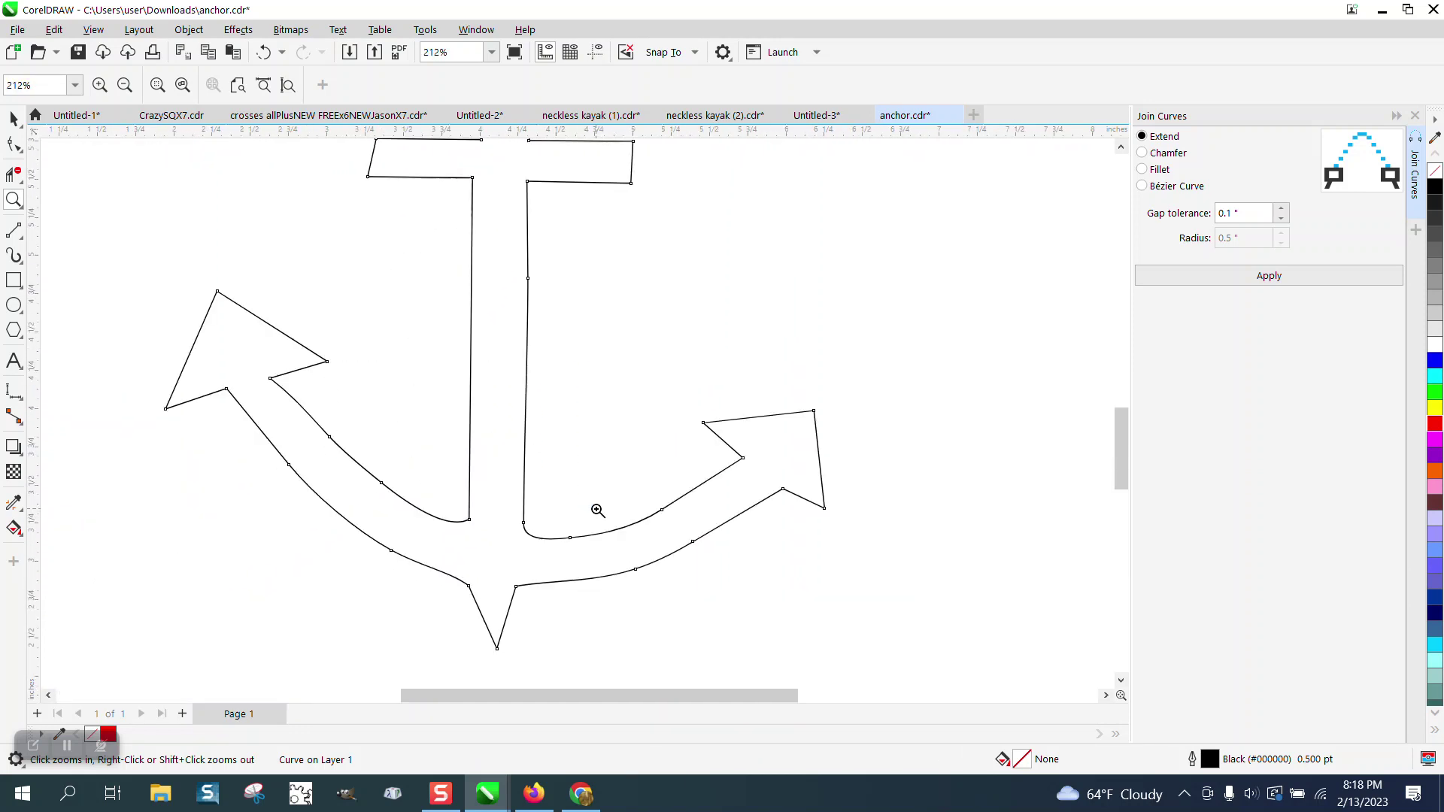
scroll(512, 468, "down", 9)
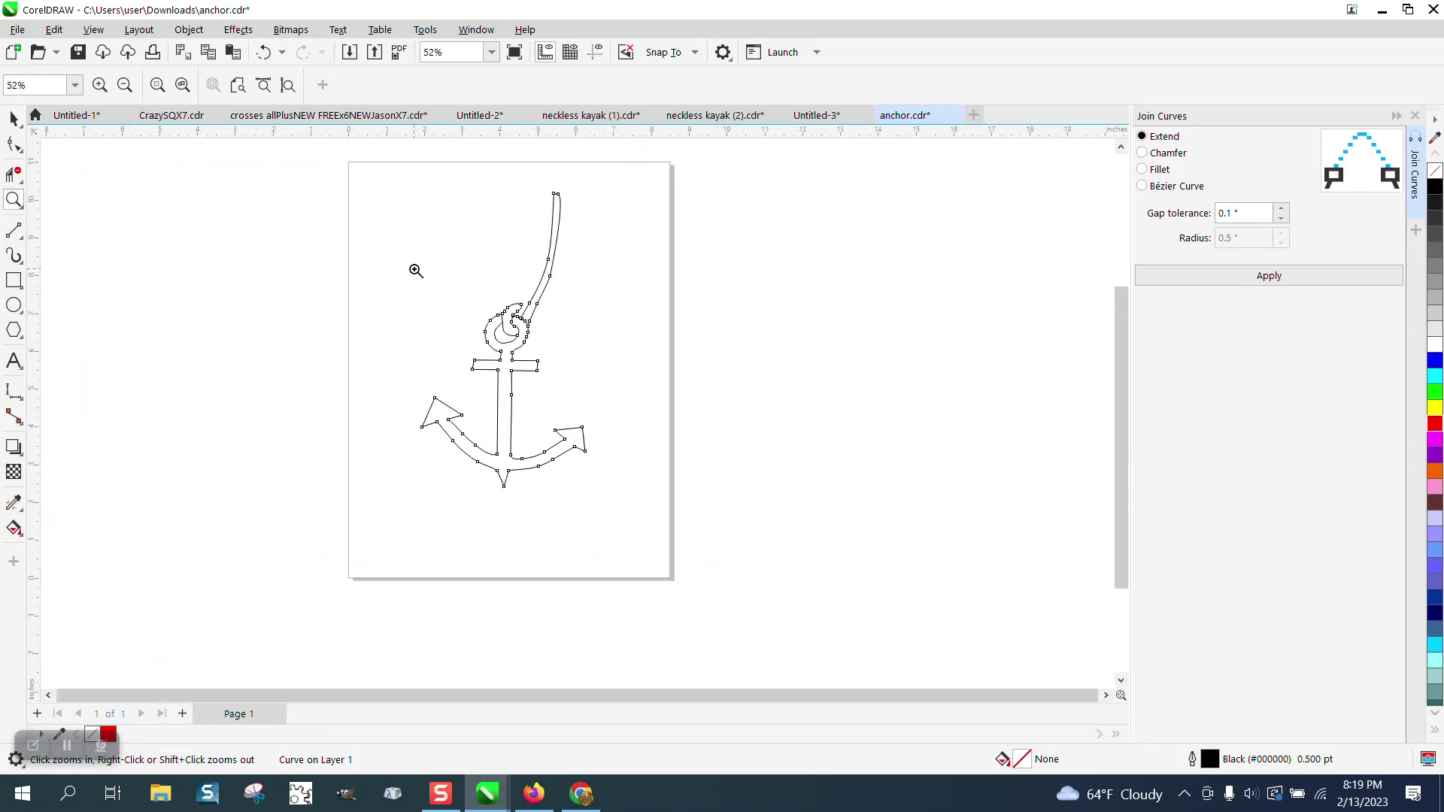
left_click_drag(415, 294, 689, 472)
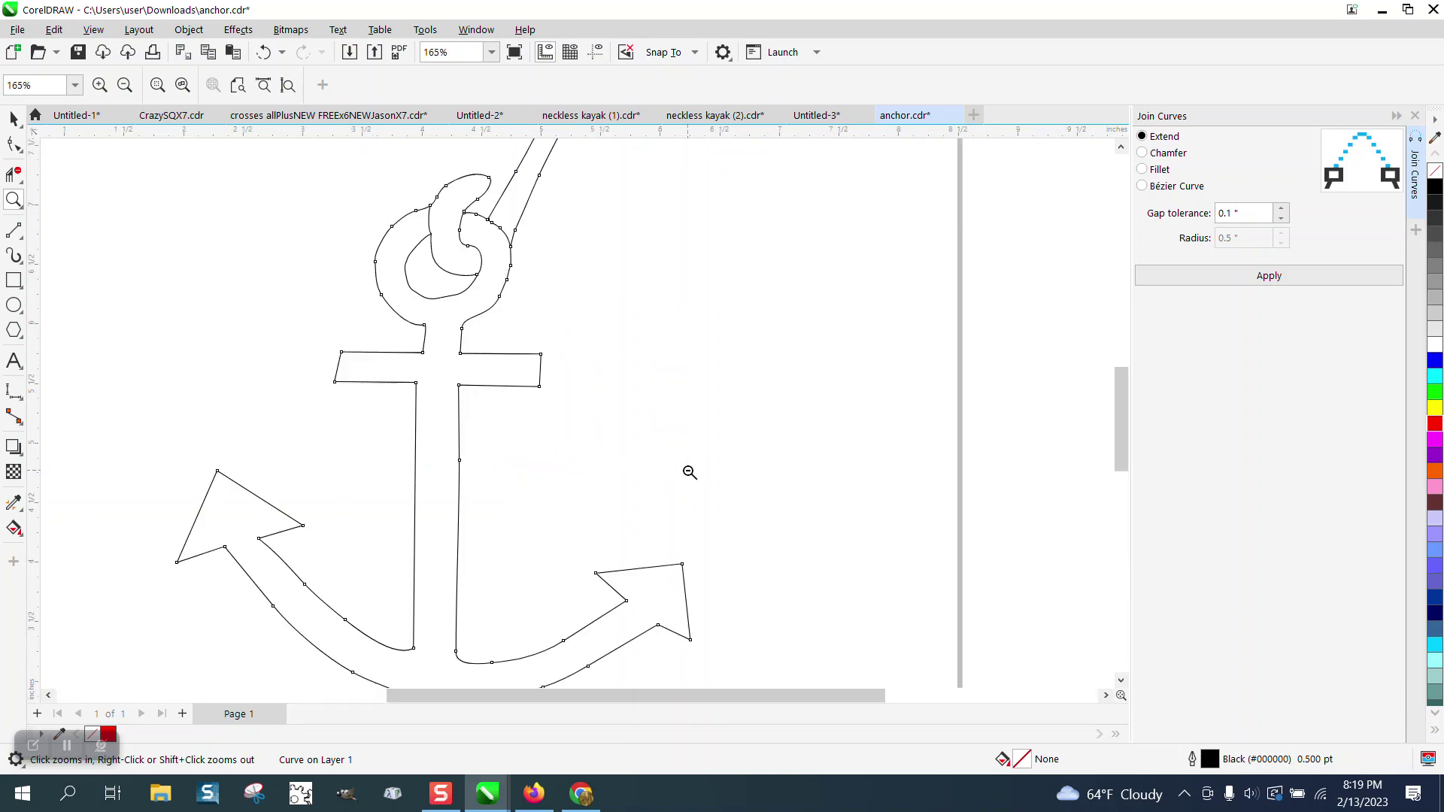